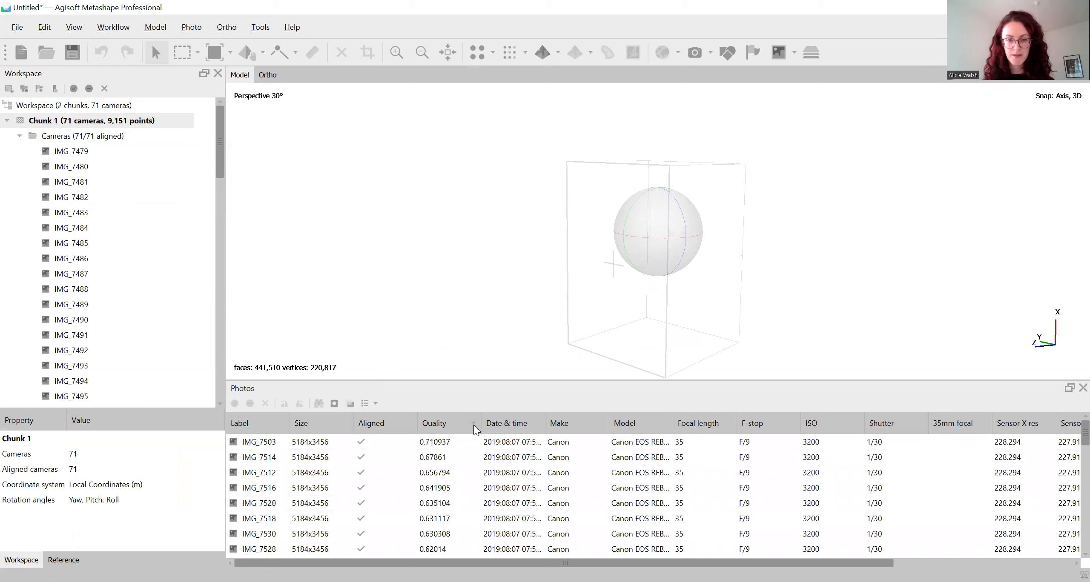
Sort the photos by descending quality and collapse the Cameras folder of Chunk 1
left_click(474, 424)
left_click(19, 136)
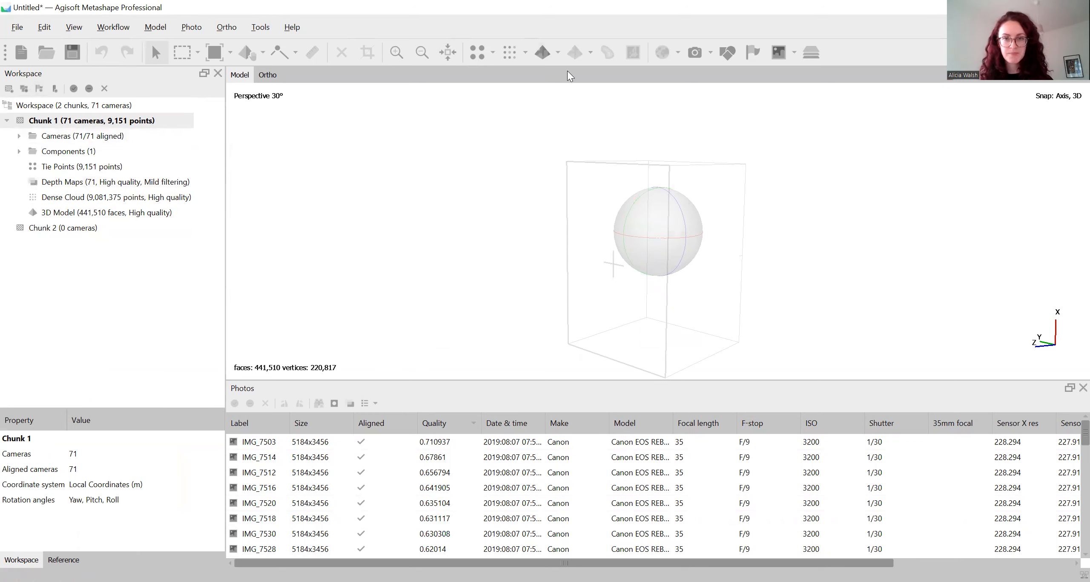
Display the textured 3D model and inspect the vase from several sides
left_click(544, 52)
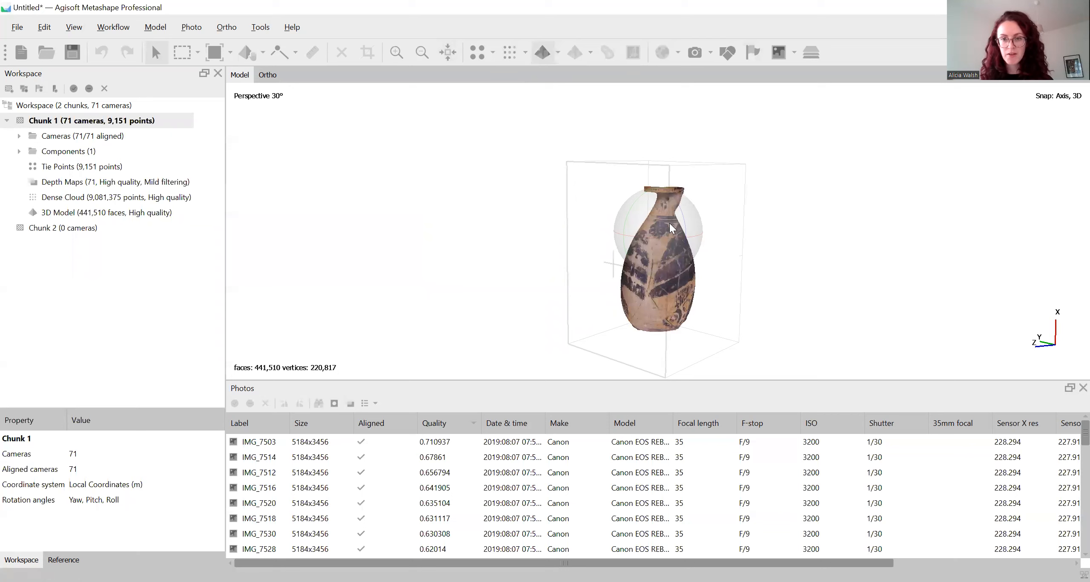
mouse_move(761, 226)
left_mouse_down()
mouse_move(783, 229)
mouse_move(744, 237)
mouse_move(798, 238)
mouse_move(608, 244)
mouse_move(583, 238)
mouse_move(744, 233)
mouse_move(625, 237)
mouse_move(664, 232)
mouse_move(660, 242)
mouse_move(640, 238)
mouse_move(712, 226)
mouse_move(552, 221)
mouse_move(747, 222)
mouse_move(642, 239)
left_mouse_up()
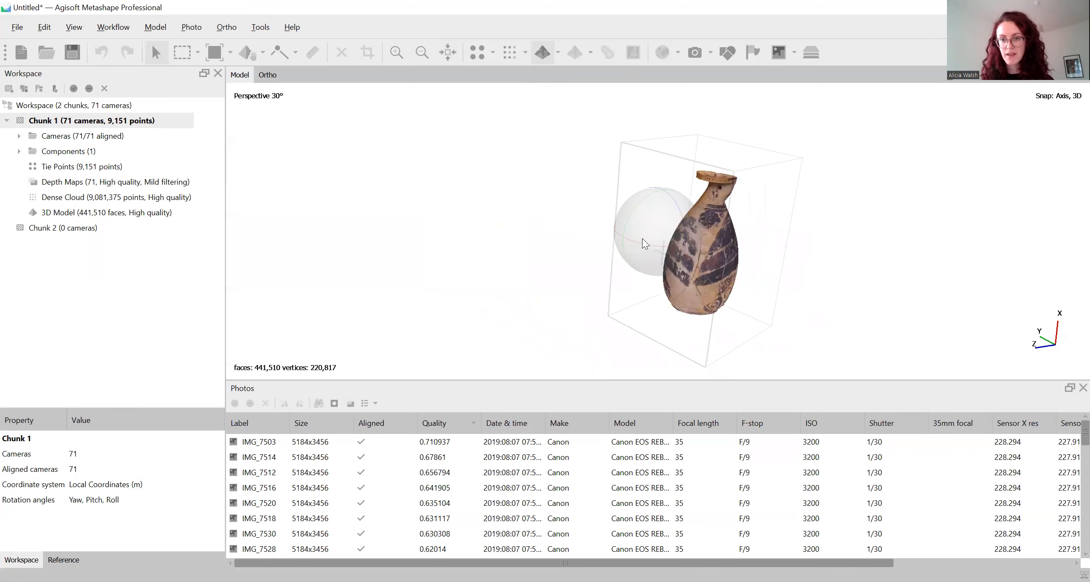
scroll(733, 240, "up", 6)
scroll(798, 240, "down", 6)
left_click_drag(798, 240, 748, 233)
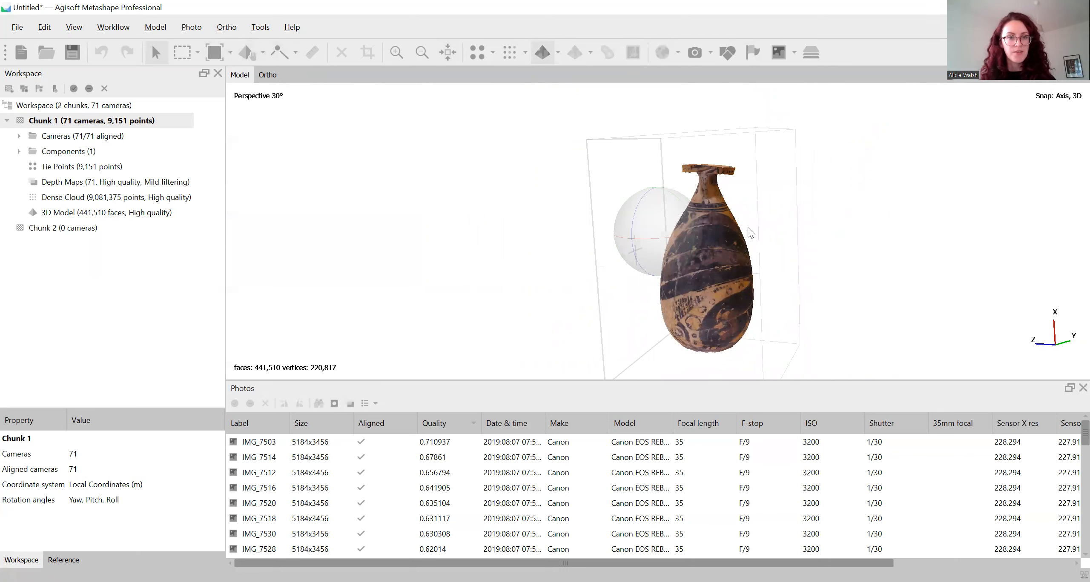
left_click_drag(749, 234, 712, 239)
left_click_drag(821, 273, 630, 213)
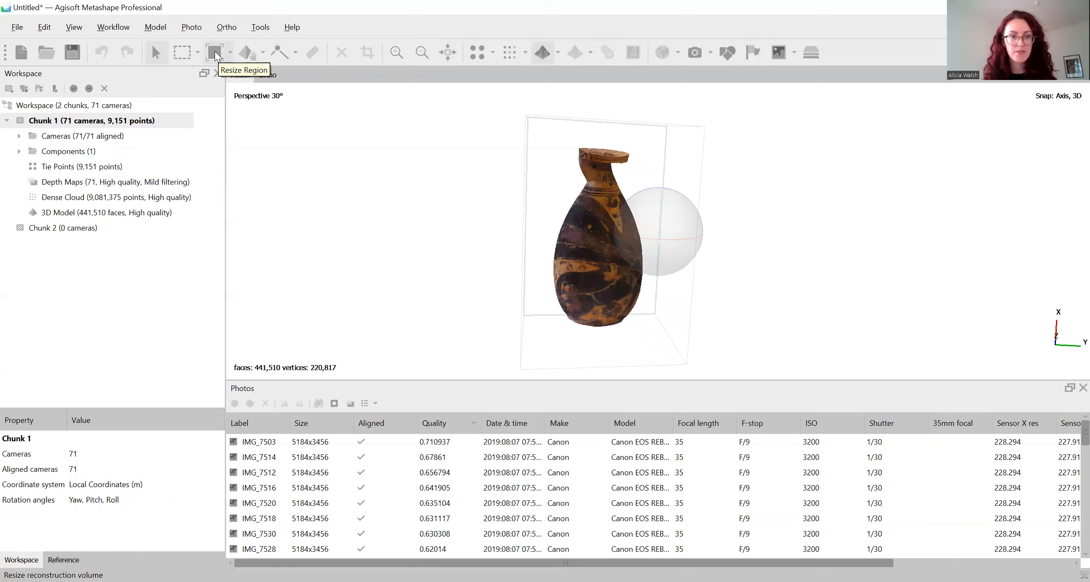
Resize the reconstruction region by its corners so the box encloses the vase with a small margin
left_click(215, 53)
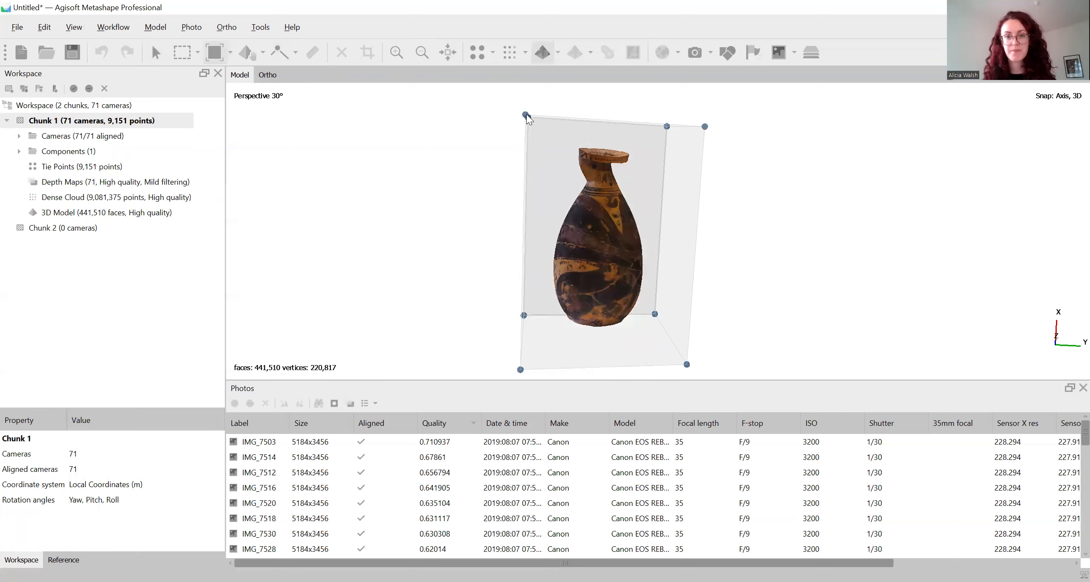
mouse_move(526, 116)
left_mouse_down()
mouse_move(425, 109)
mouse_move(535, 113)
left_mouse_up()
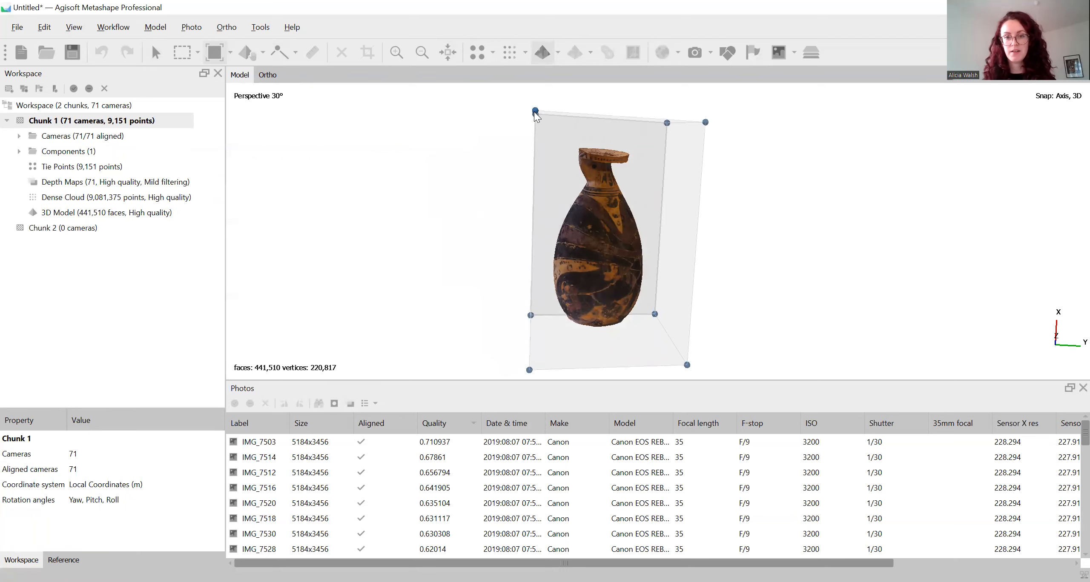
left_click_drag(687, 365, 523, 357)
left_click(155, 52)
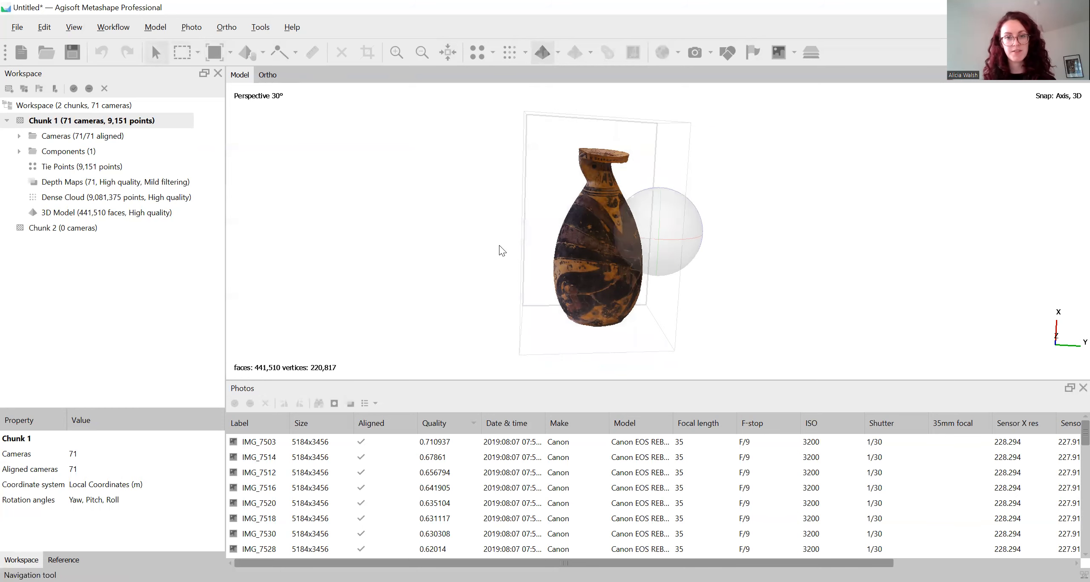
left_click_drag(650, 262, 669, 225)
left_click(207, 59)
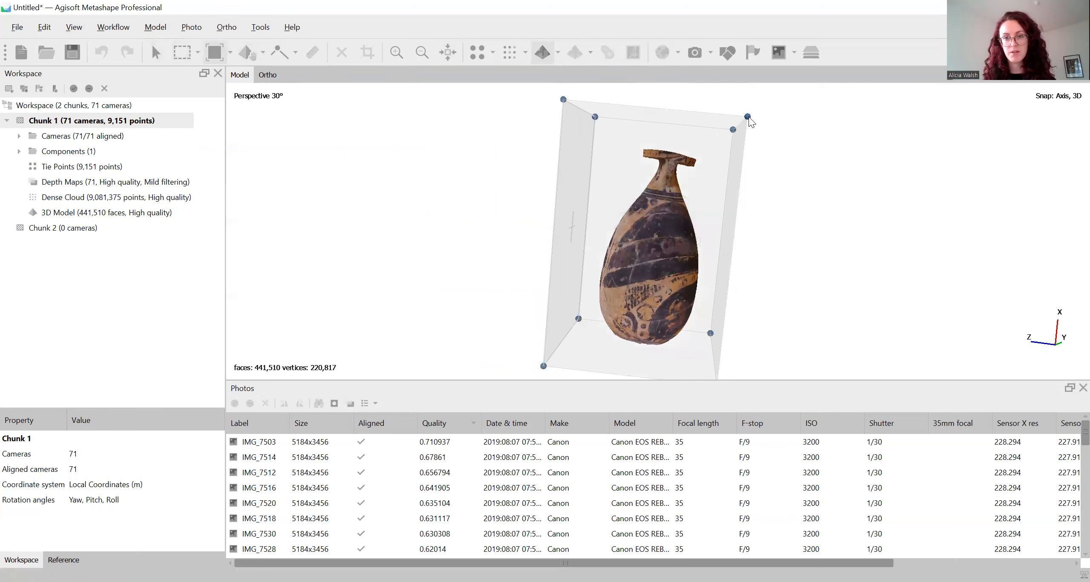
left_click_drag(748, 118, 763, 131)
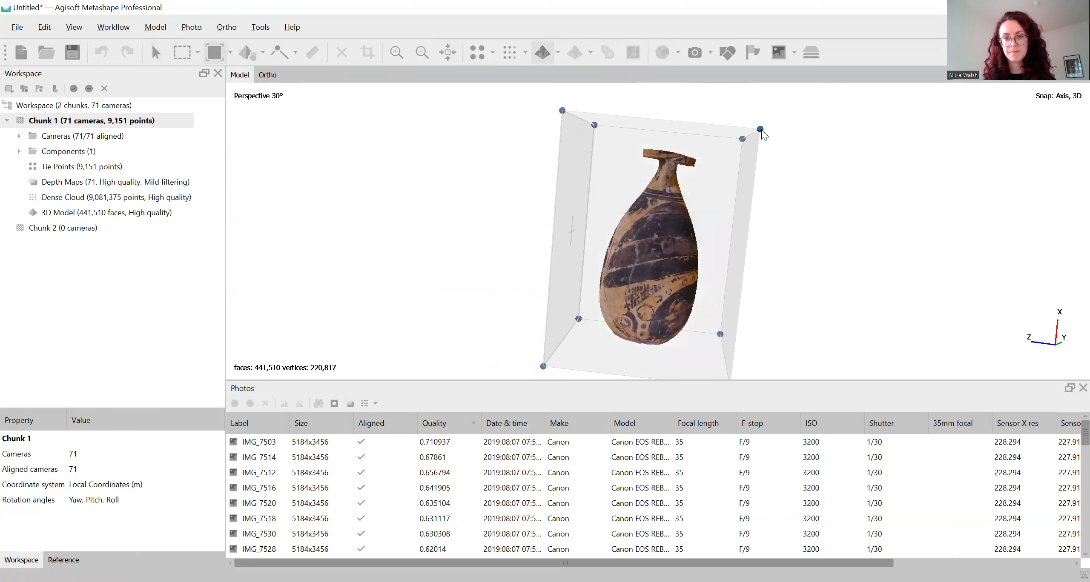
left_click(148, 61)
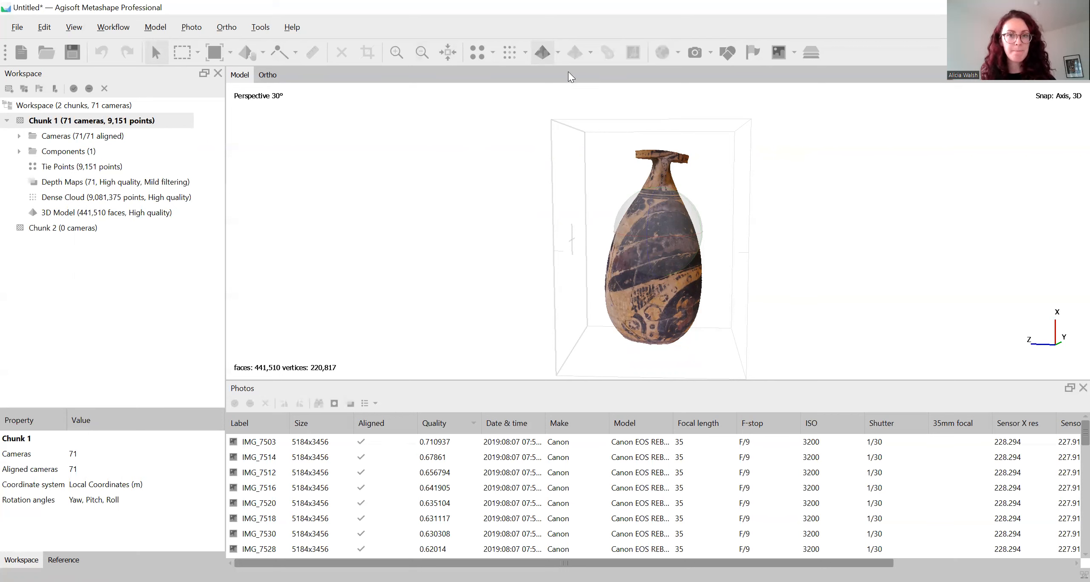
Rotate the reconstruction region slightly around the vase with Rotate Region
left_click(230, 51)
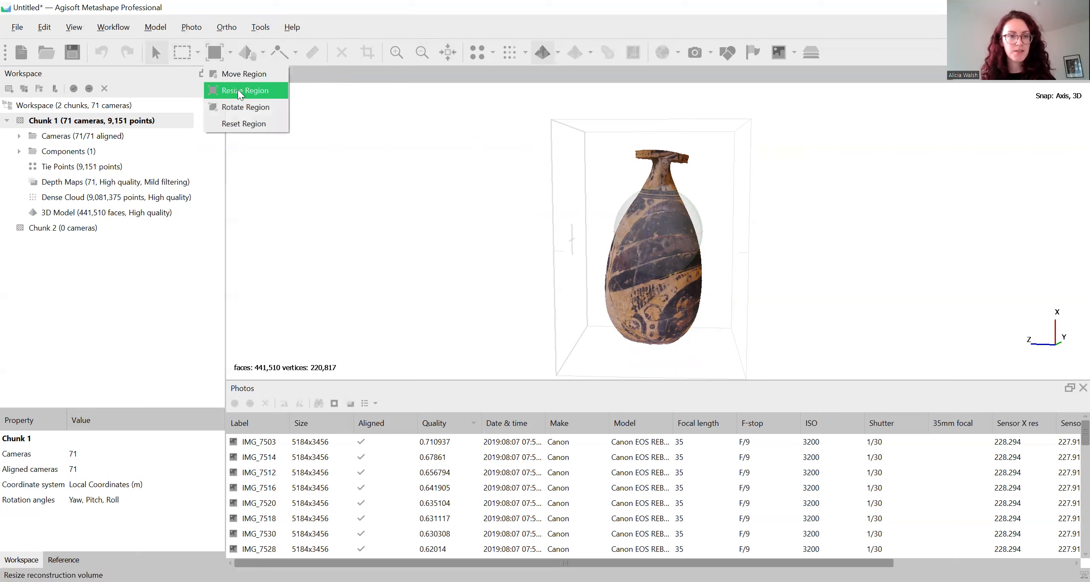
left_click(248, 107)
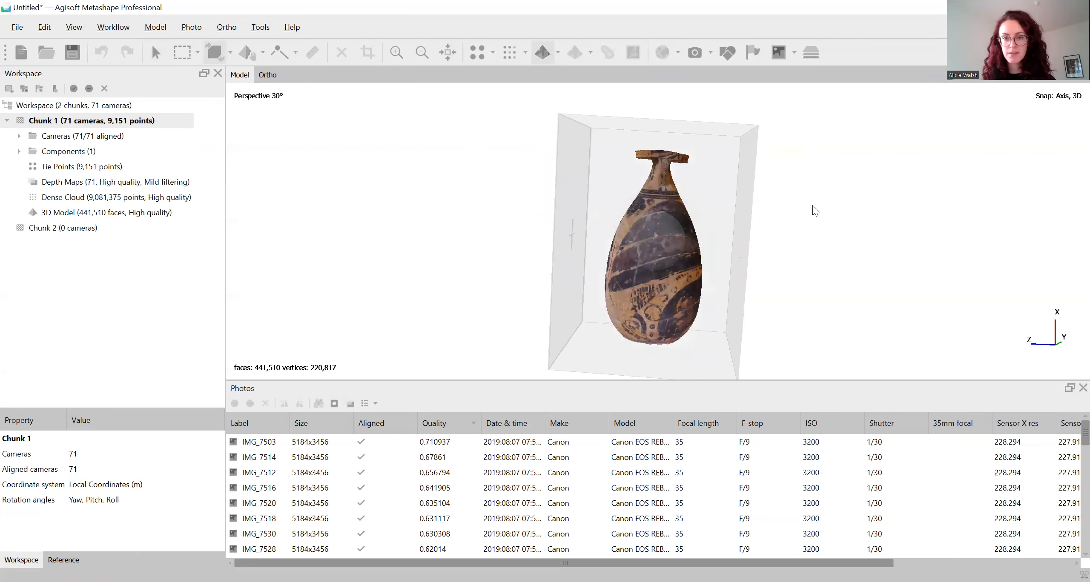
left_click(156, 52)
Adjust the position of the reconstruction region around the vase with Move Region
mouse_move(621, 260)
left_mouse_down()
mouse_move(690, 214)
mouse_move(732, 242)
mouse_move(809, 224)
mouse_move(669, 223)
mouse_move(624, 241)
mouse_move(686, 255)
mouse_move(688, 268)
left_mouse_up()
left_click(232, 51)
left_click(242, 74)
left_click(156, 52)
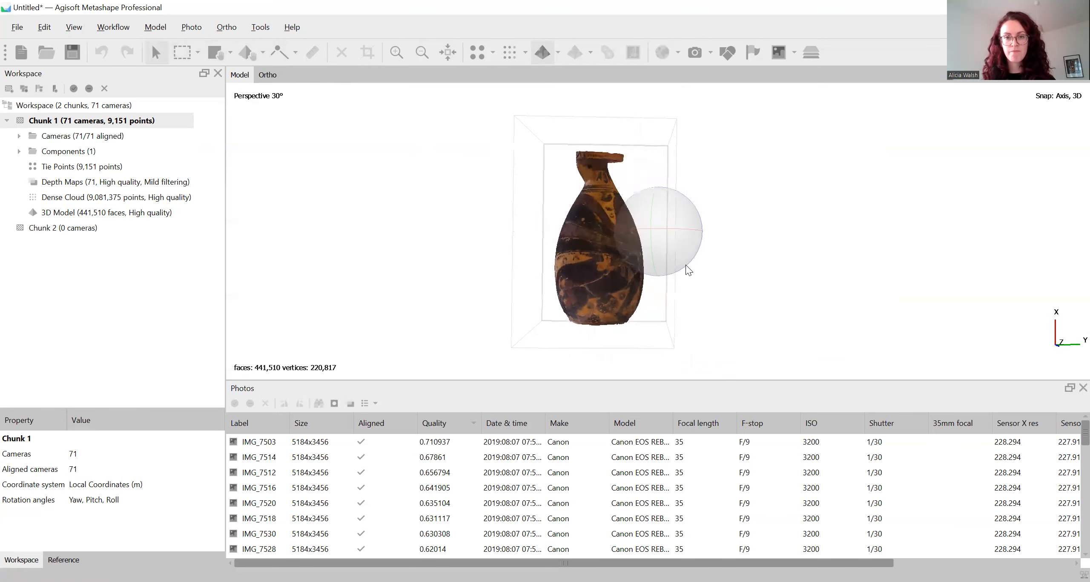
Reset the view and rotate the model so the vase stands upright along the Y axis
left_click(75, 29)
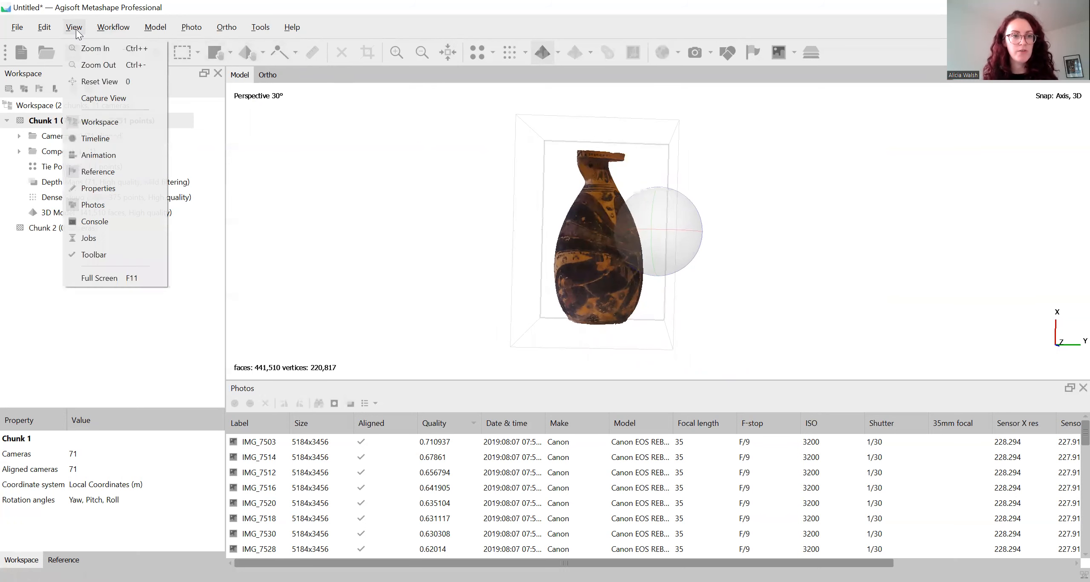
left_click(97, 83)
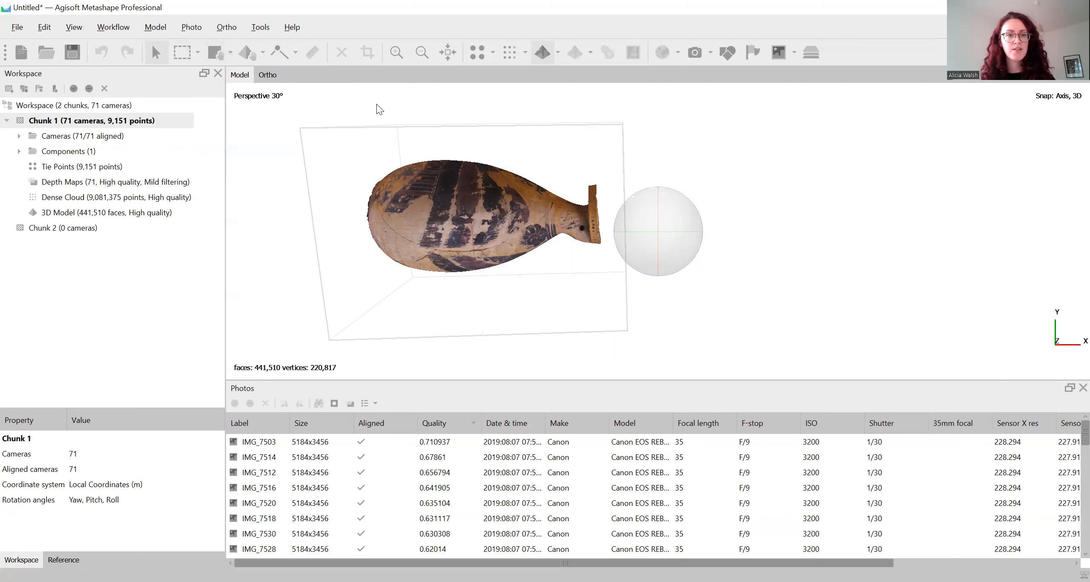
left_click(264, 49)
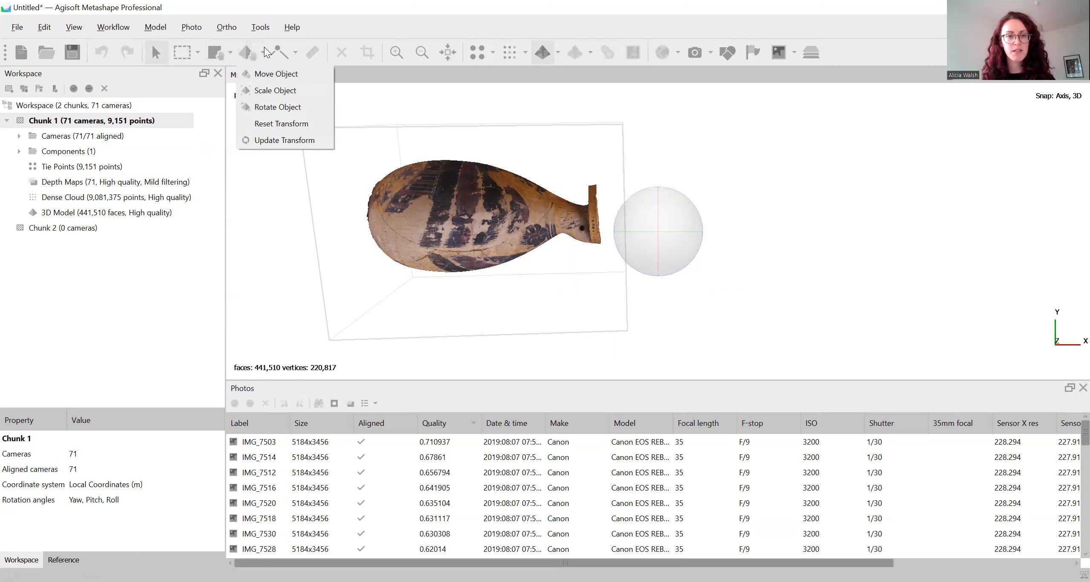
left_click(273, 107)
left_click_drag(746, 267, 684, 229)
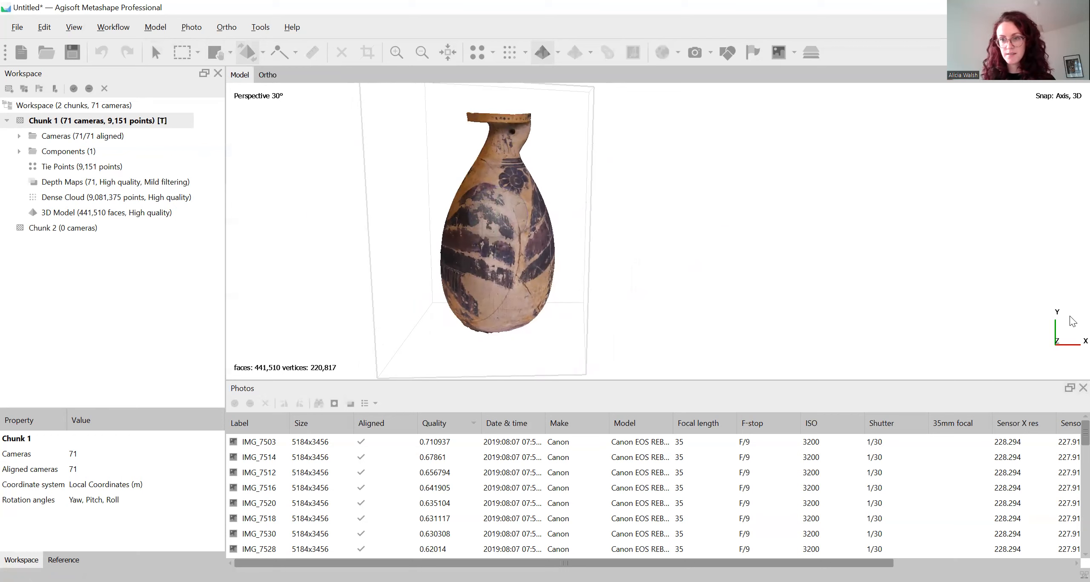
Move the upright vase model closer to the centre of the viewport with Move Object
left_click(262, 52)
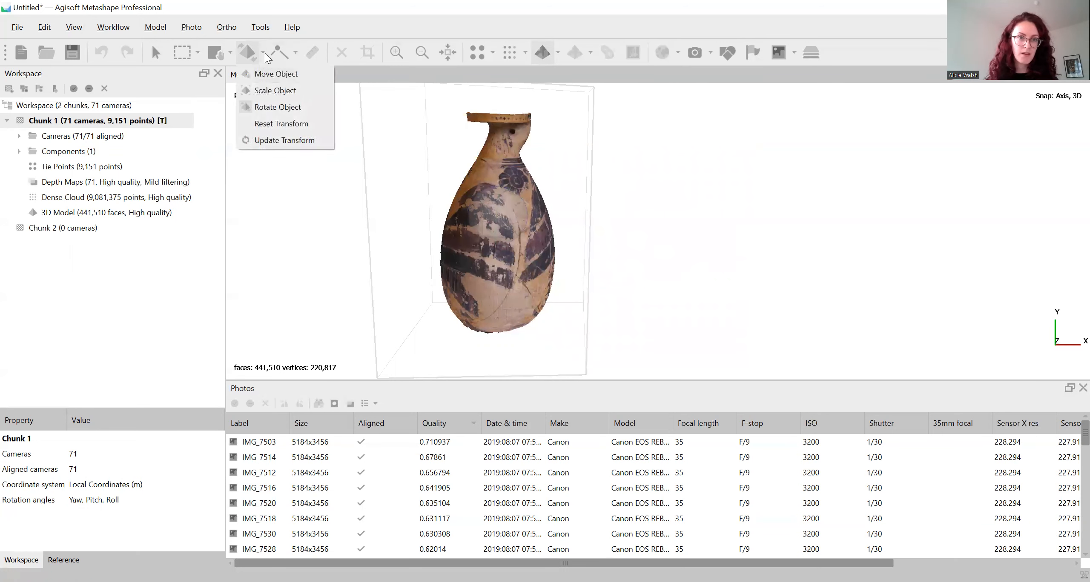
left_click(272, 74)
left_click_drag(511, 221, 657, 210)
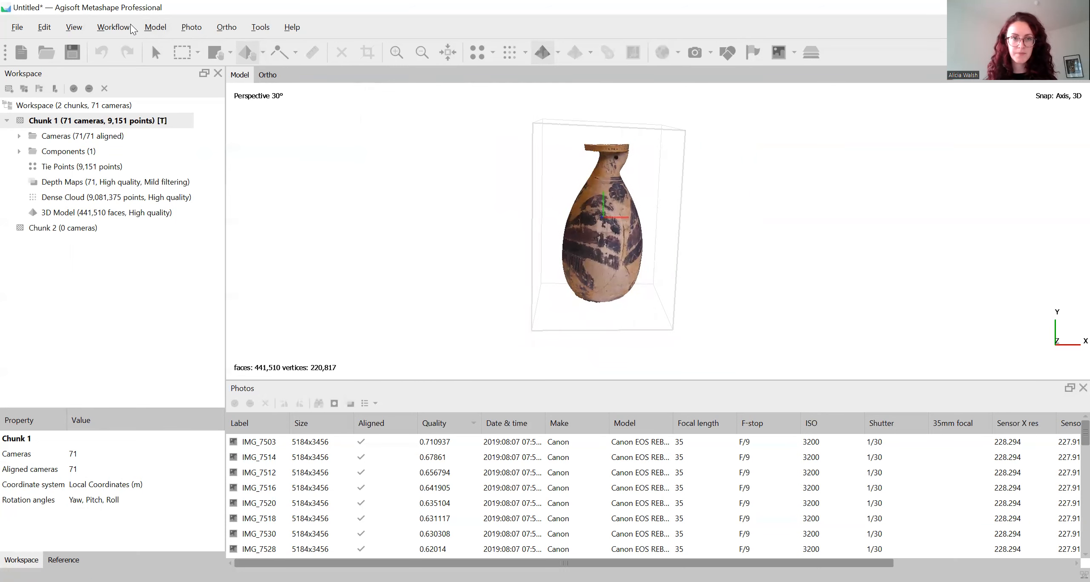
Activate Scale Object, and turn the vase about its vertical axis with Rotate Object to face another side
left_click(264, 51)
left_click(278, 90)
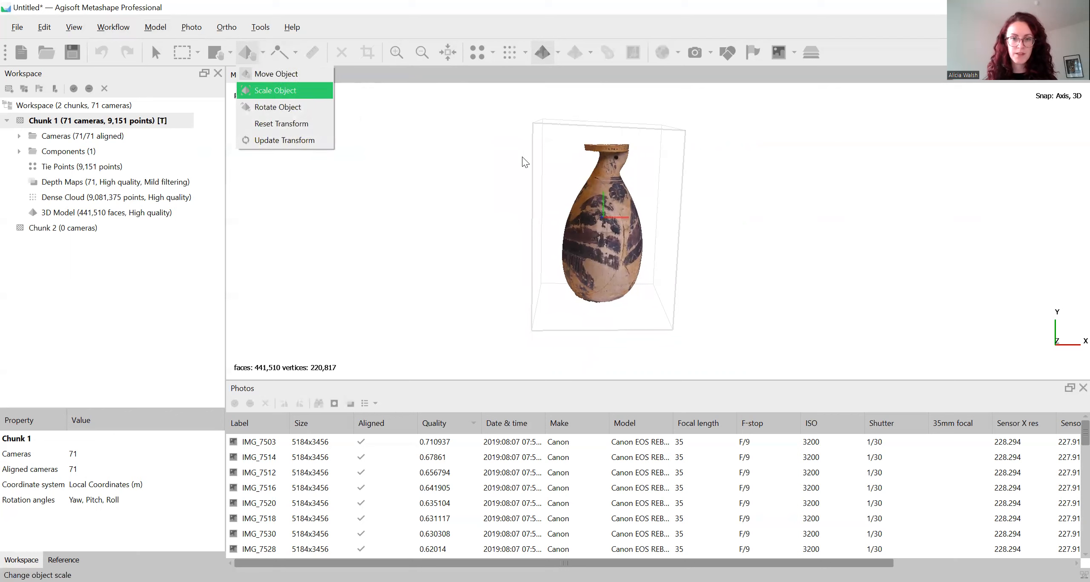
left_click(266, 52)
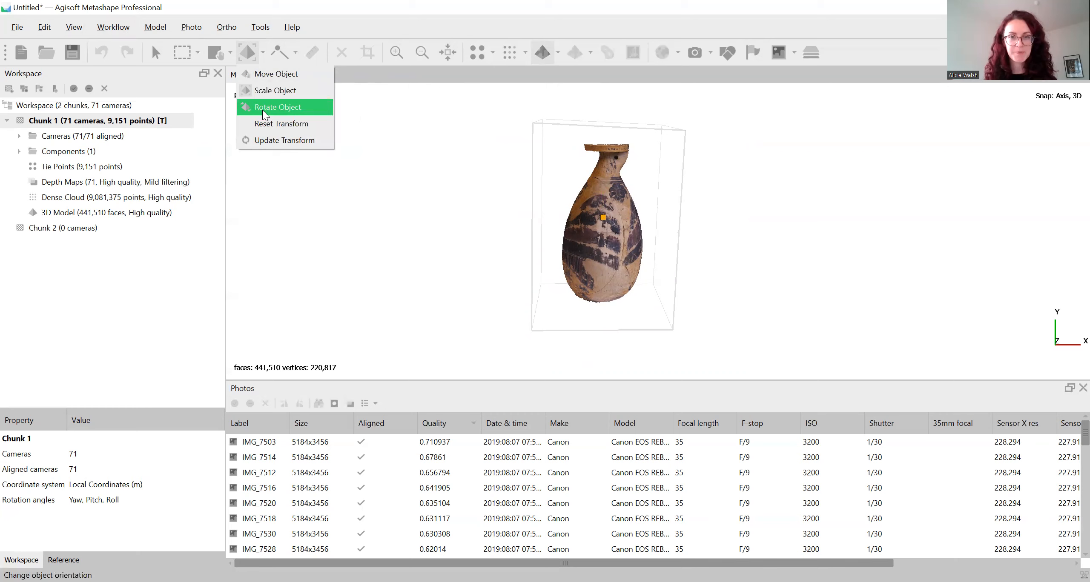
left_click(262, 110)
left_click_drag(632, 226, 612, 186)
left_click(157, 51)
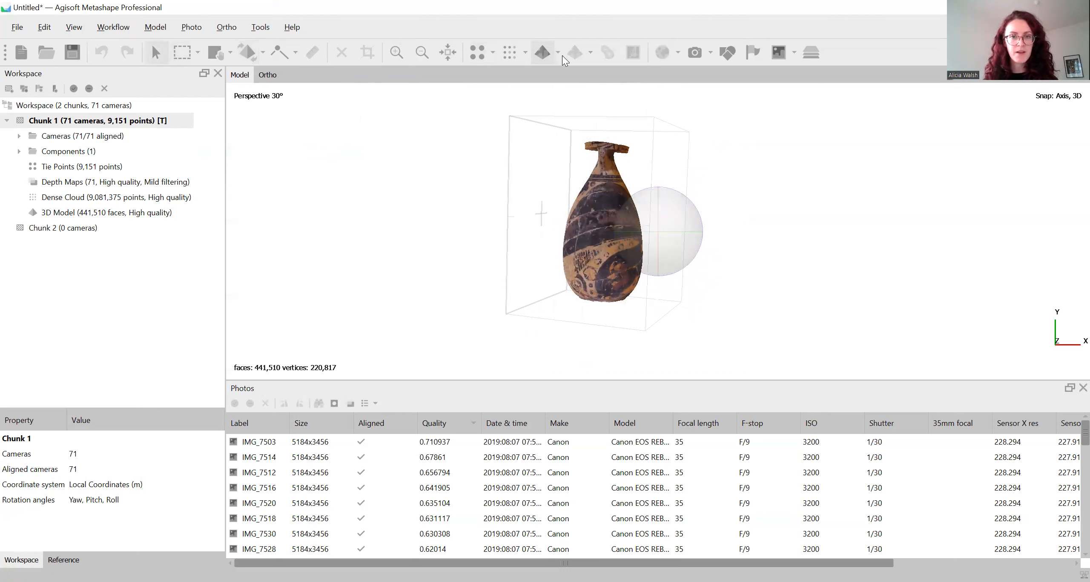
Display the tie points and examine the sparse cloud of the vase close up and from a distance
left_click(478, 52)
left_click_drag(678, 197, 670, 184)
left_click_drag(613, 213, 607, 207)
left_click_drag(802, 211, 601, 186)
scroll(599, 181, "up", 2)
scroll(709, 333, "up", 3)
scroll(709, 332, "down", 2)
scroll(666, 228, "up", 2)
scroll(668, 233, "down", 4)
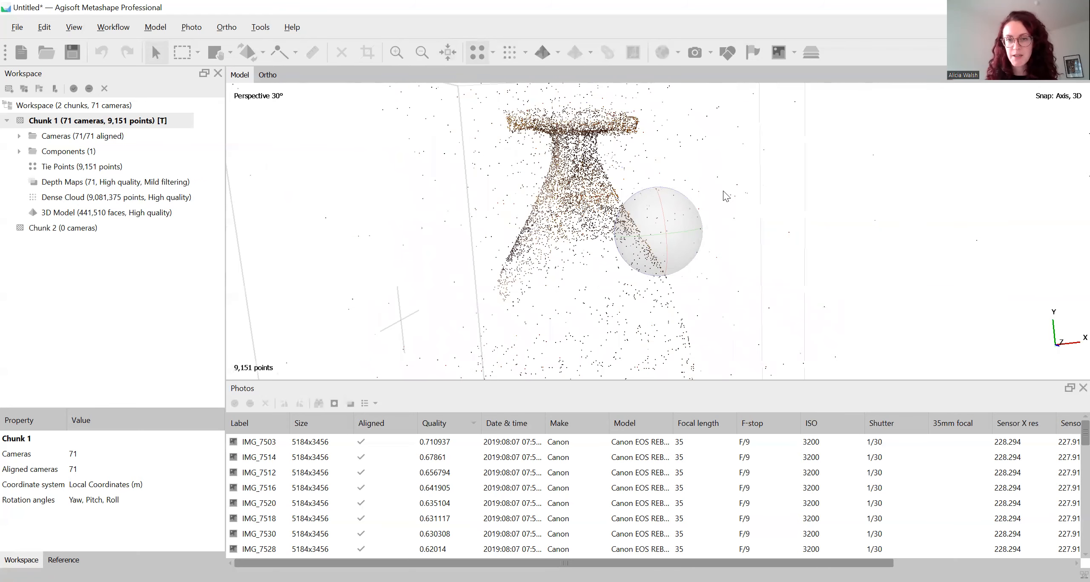
scroll(681, 200, "up", 3)
scroll(707, 200, "down", 3)
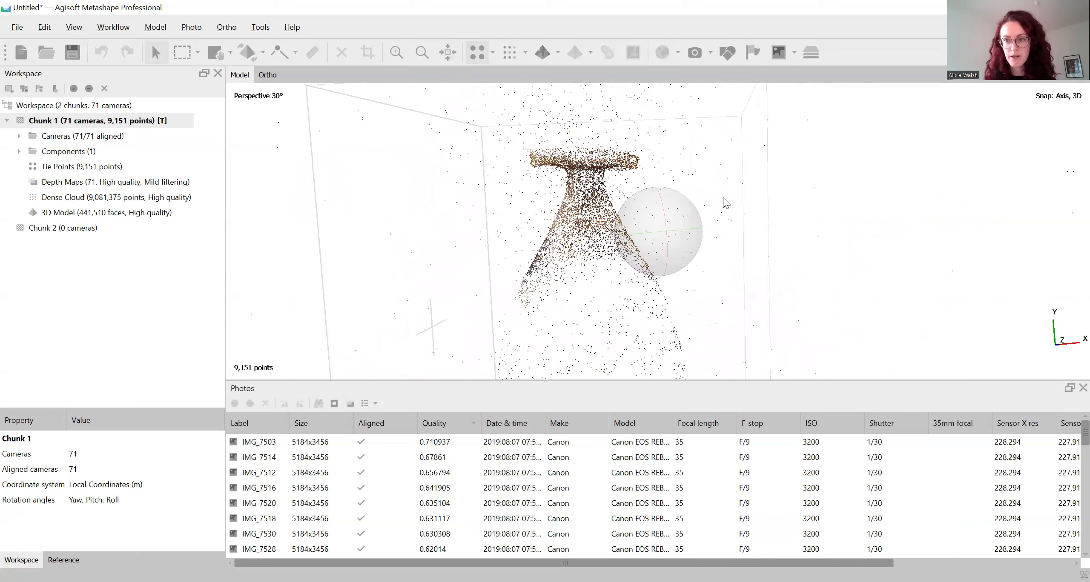
scroll(741, 224, "down", 4)
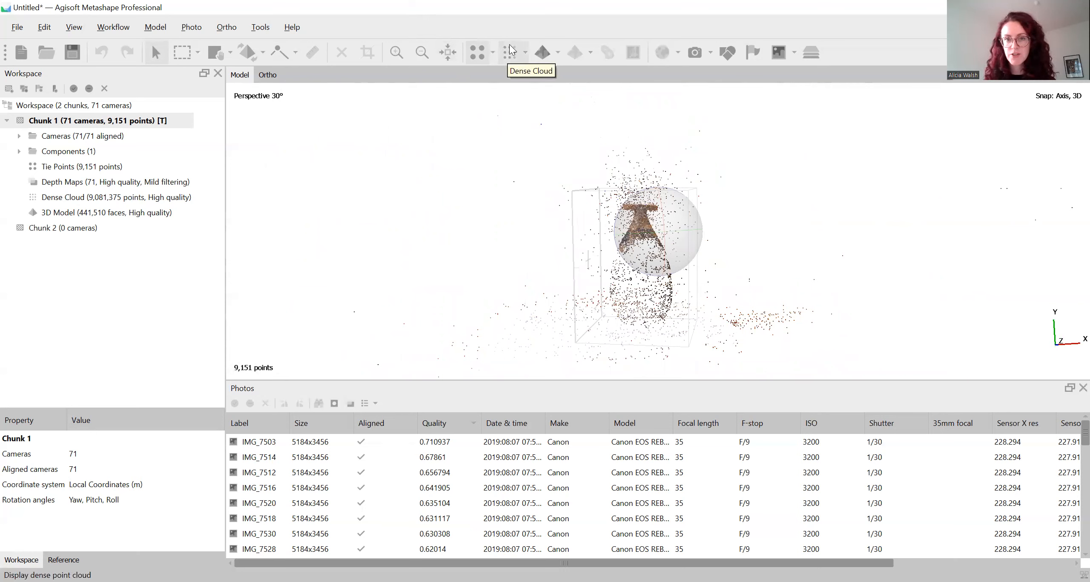
Display the dense cloud and examine the vase surface closely for point density and gaps
left_click(515, 57)
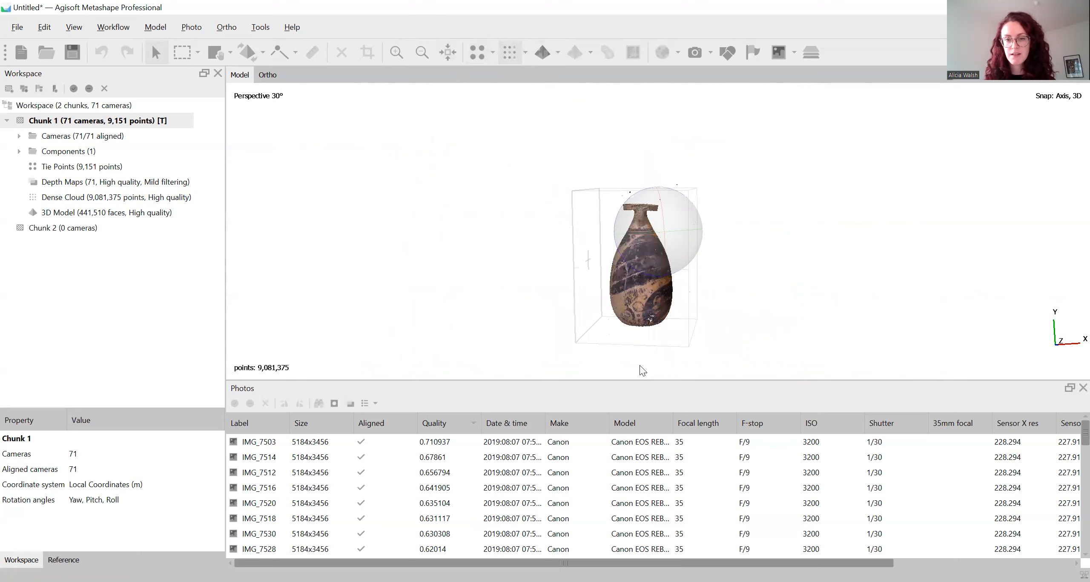
scroll(641, 340, "up", 5)
scroll(643, 315, "up", 5)
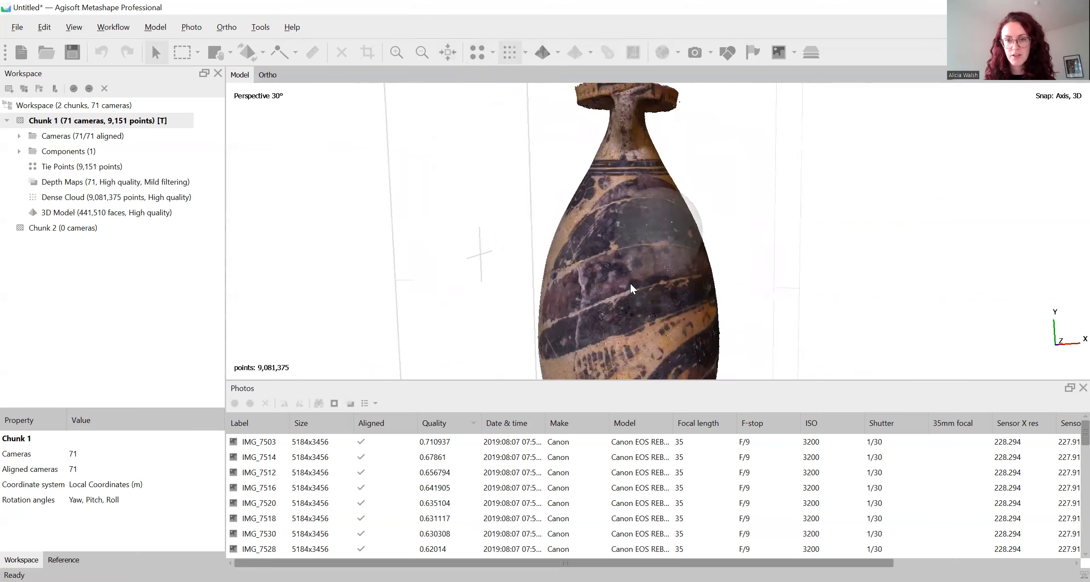
scroll(631, 288, "up", 6)
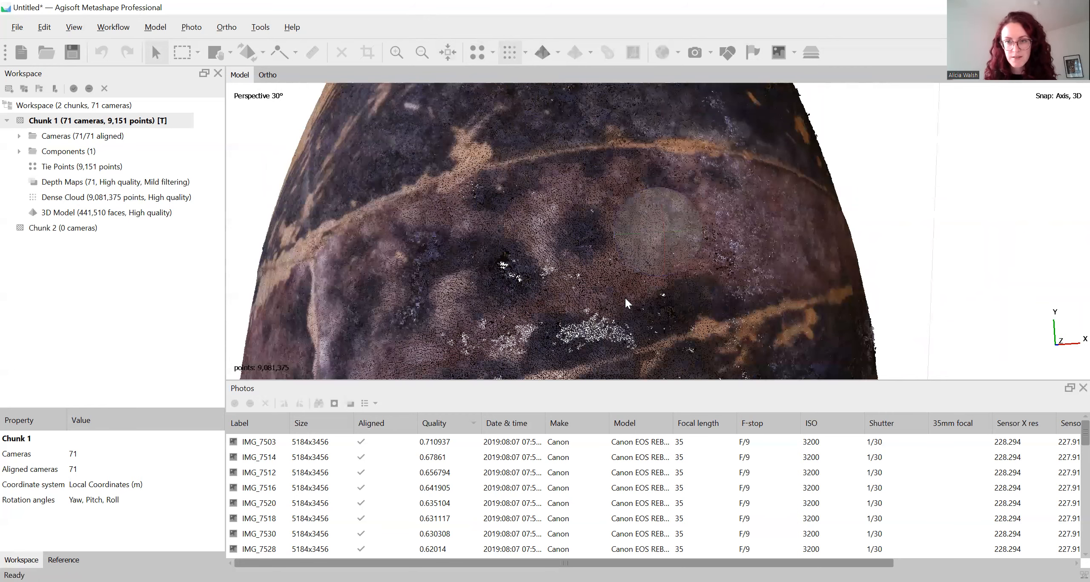
scroll(752, 234, "up", 5)
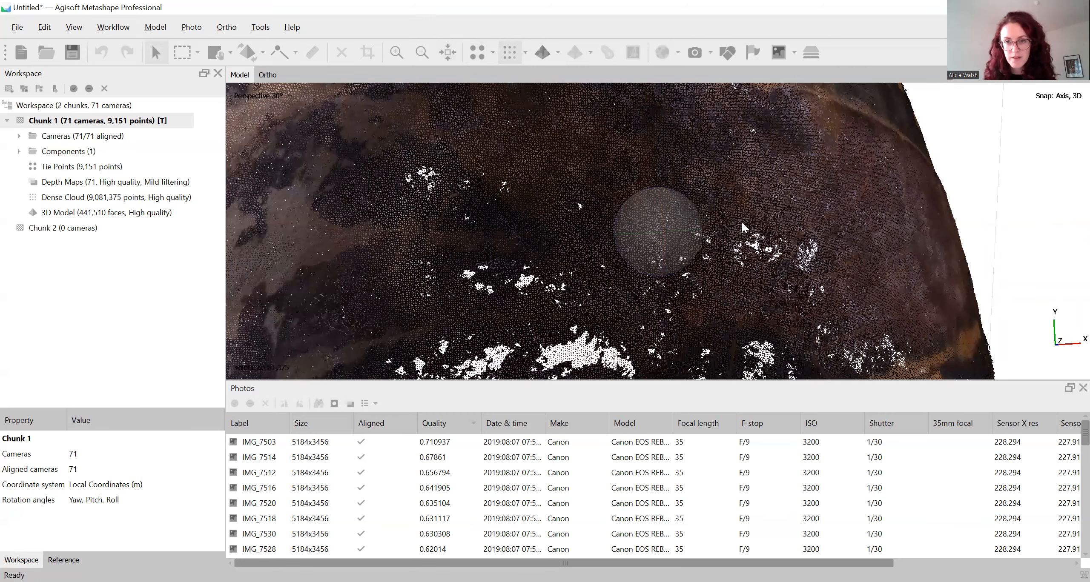
scroll(751, 224, "down", 10)
left_click_drag(761, 224, 698, 231)
Display the vase in Model Solid mode and inspect its untextured surface from another side
left_click(558, 53)
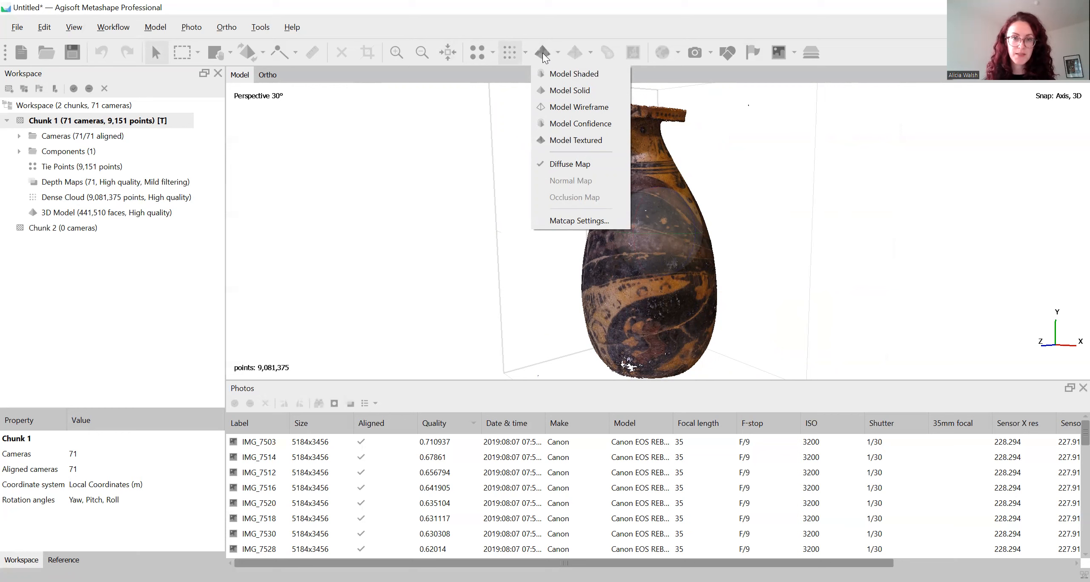
left_click(556, 91)
mouse_move(771, 236)
left_mouse_down()
mouse_move(742, 250)
mouse_move(682, 206)
left_mouse_up()
Switch the vase to Model Shaded mode and inspect its colours from another side
left_click(557, 52)
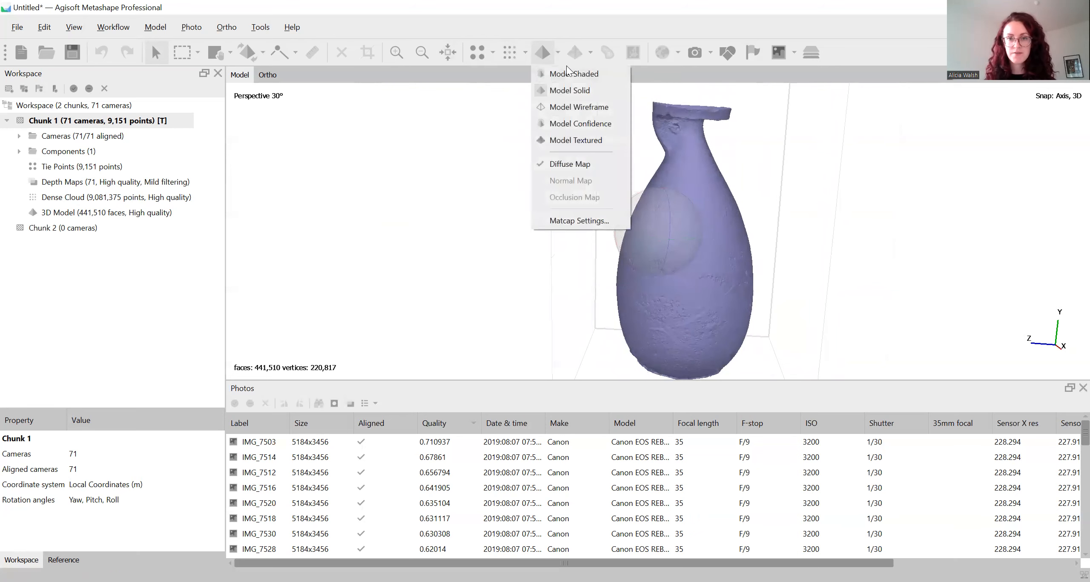
left_click(567, 73)
mouse_move(826, 226)
left_mouse_down()
mouse_move(684, 245)
mouse_move(663, 222)
mouse_move(675, 192)
left_mouse_up()
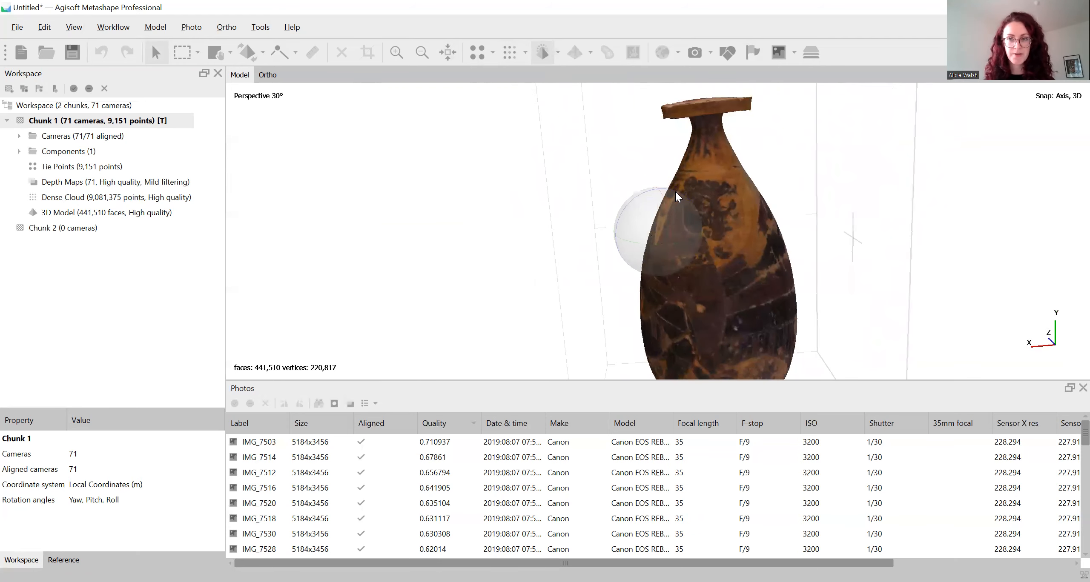
Switch the vase to Model Wireframe mode and examine its mesh close up
left_click(558, 52)
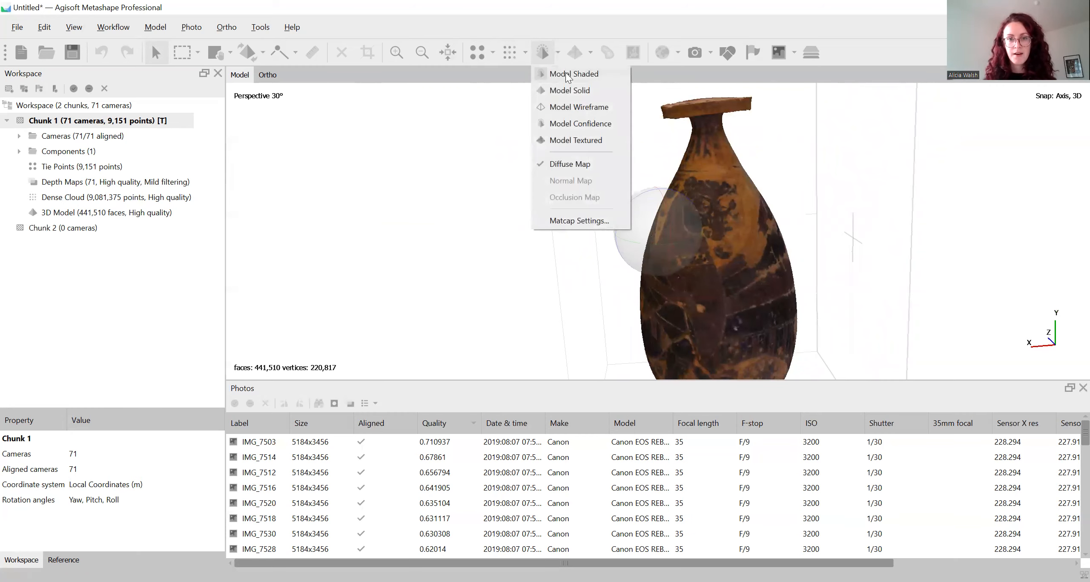
left_click(571, 106)
scroll(773, 276, "up", 5)
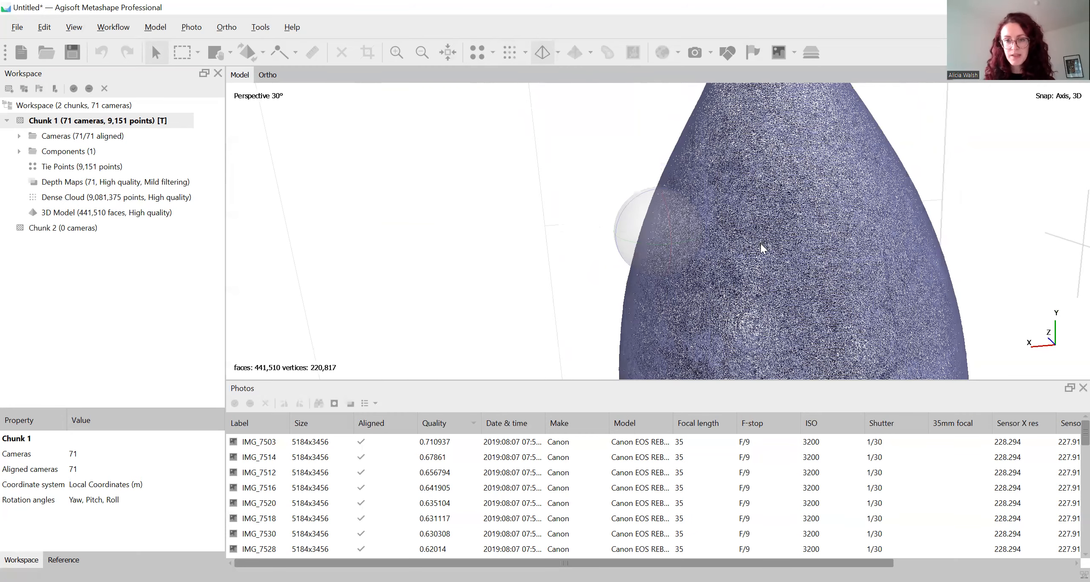
Check the wireframe triangles up close and display the whole vase in Model Textured mode
scroll(873, 263, "up", 5)
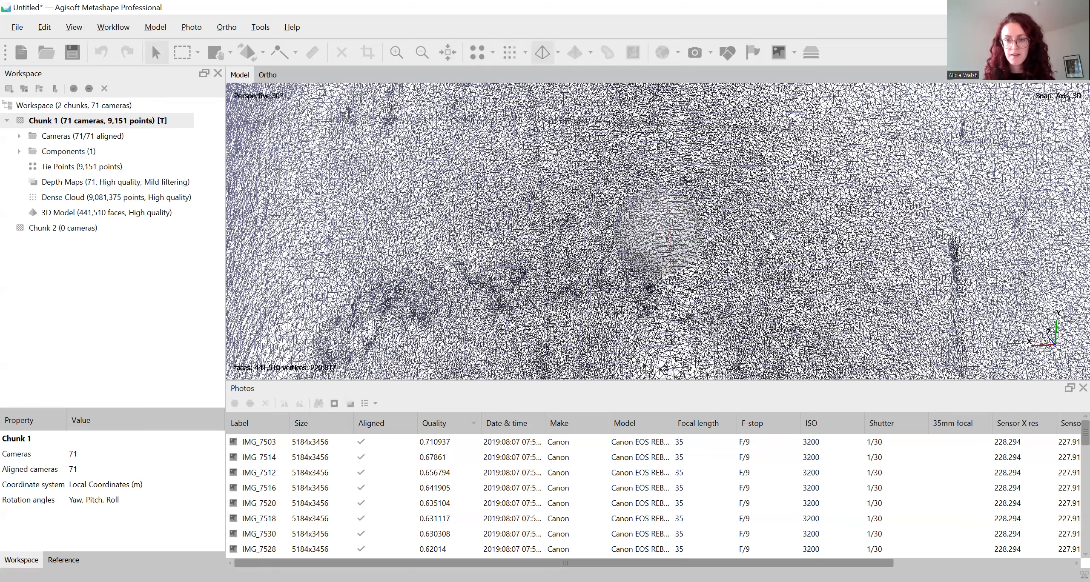
scroll(771, 236, "down", 2)
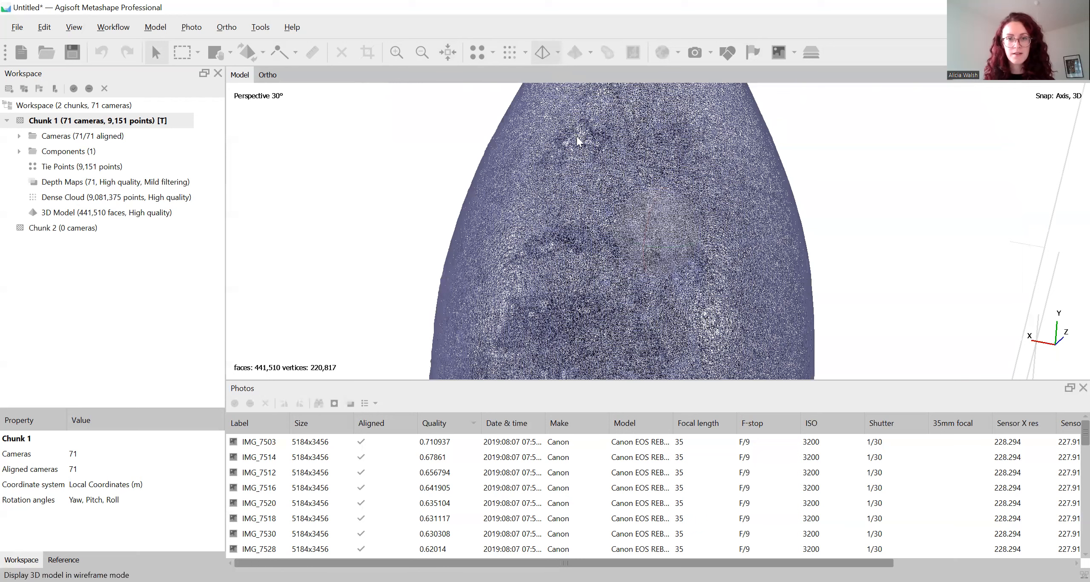
left_click(549, 51)
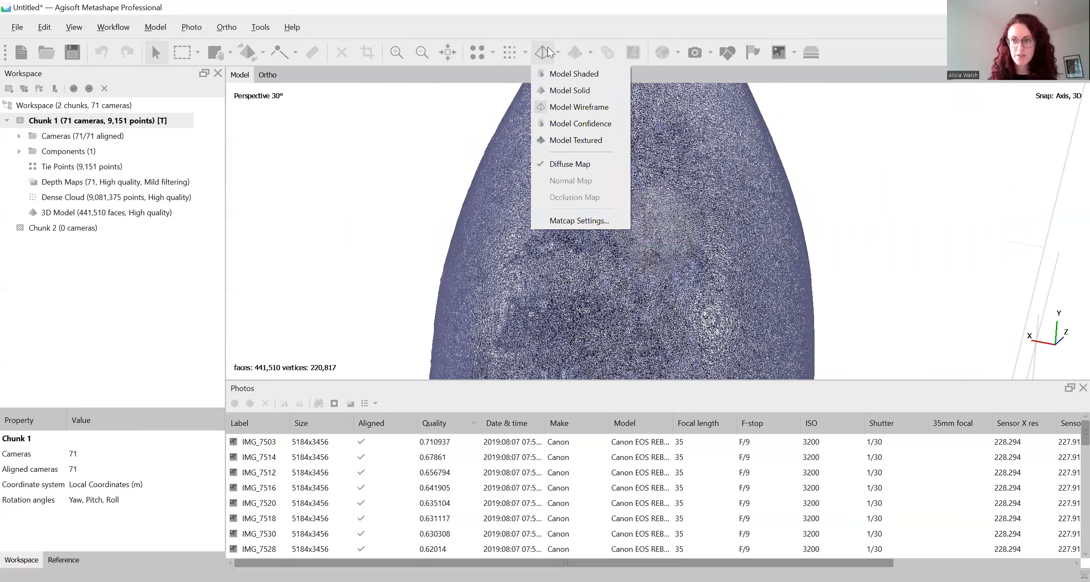
left_click(573, 139)
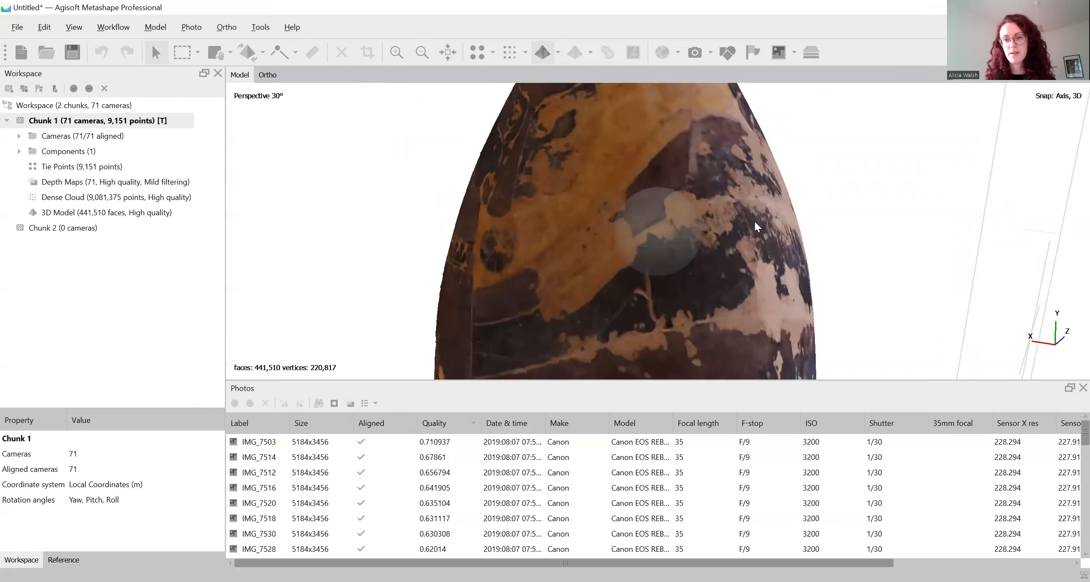
scroll(755, 221, "down", 5)
left_click_drag(712, 221, 639, 235)
left_click_drag(789, 234, 746, 234)
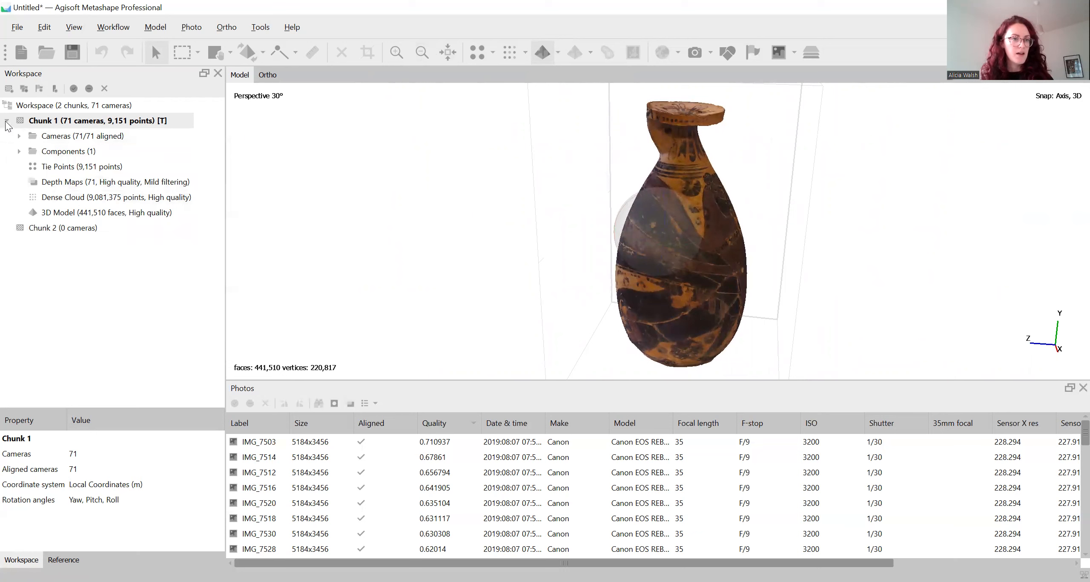
Show the camera positions, inspect their arrangement around the vase, and hide them again
left_click(695, 52)
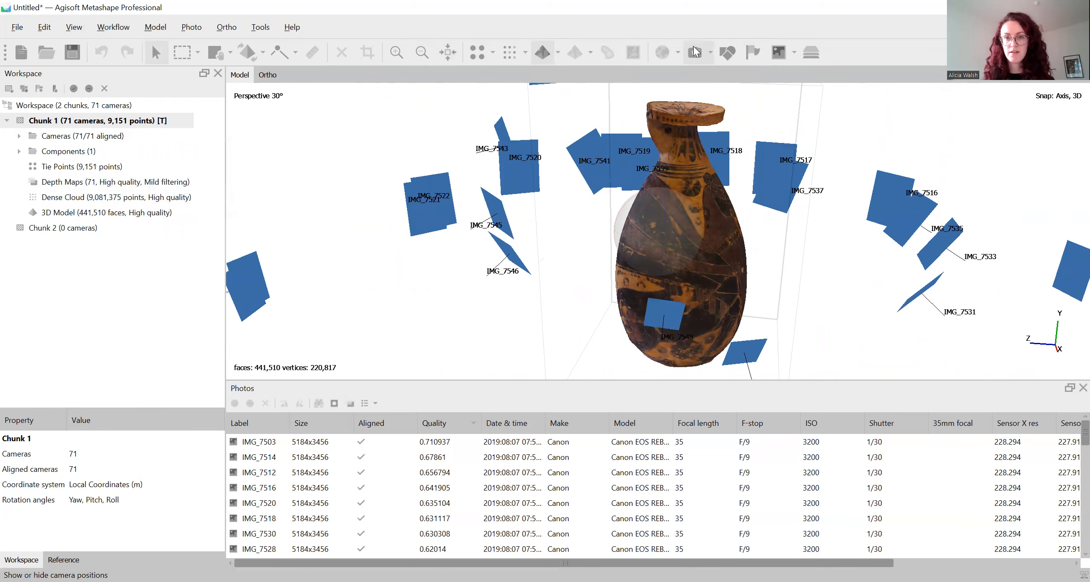
scroll(739, 191, "down", 6)
left_click_drag(677, 154, 719, 104)
left_click_drag(739, 212, 698, 222)
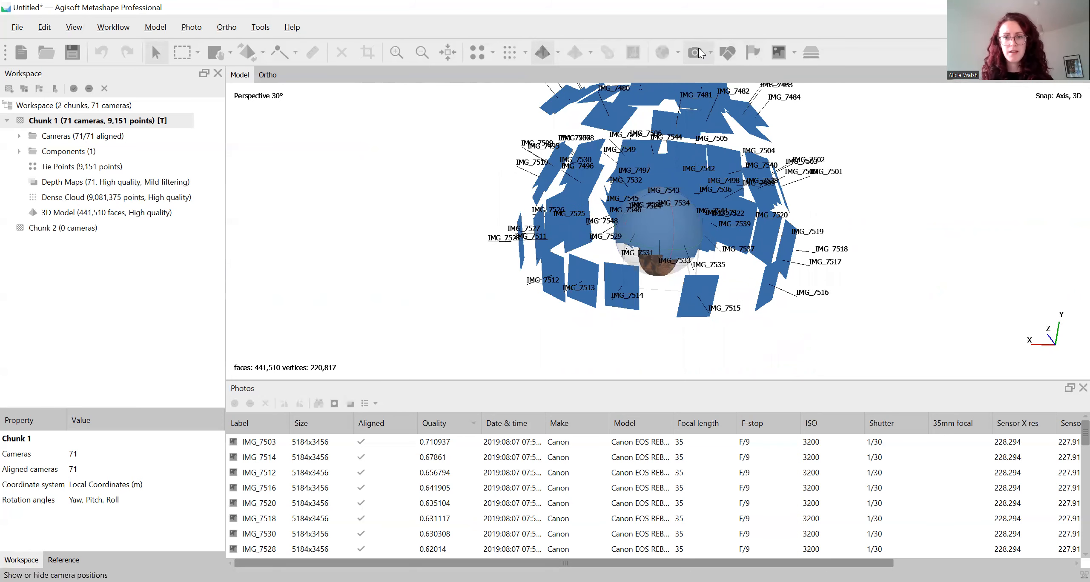
left_click(697, 53)
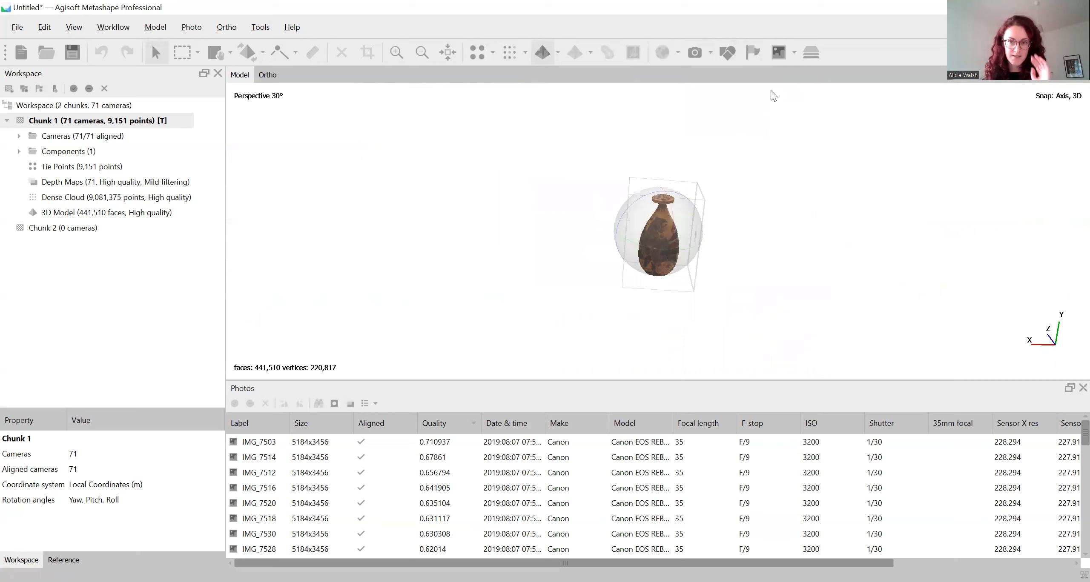
Turn on marker display and add a marker at the upper edge of the dark painted patch on the vase's shoulder
left_click_drag(787, 183, 724, 187)
scroll(743, 230, "up", 2)
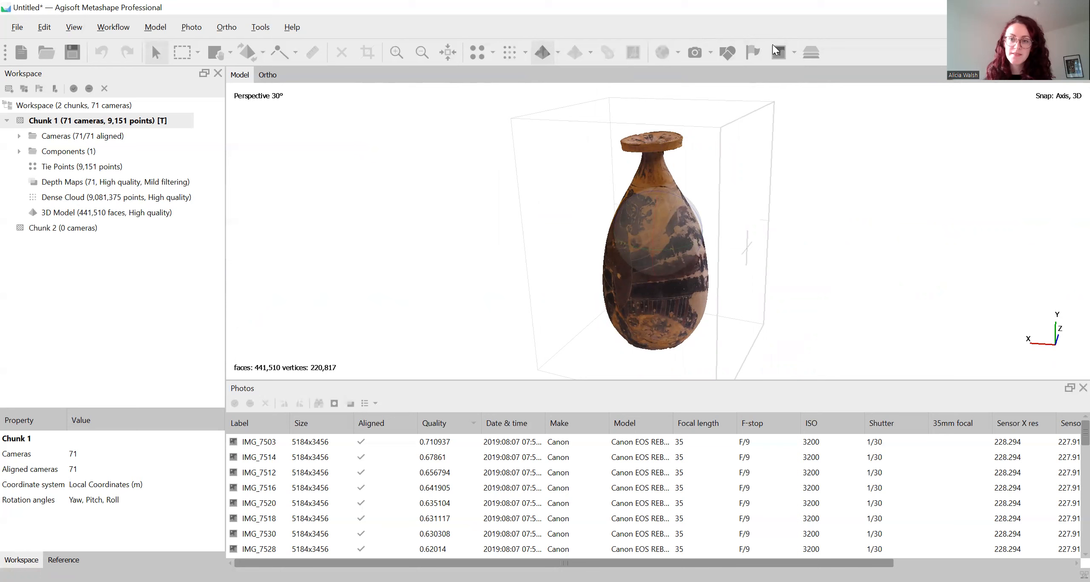
left_click(752, 52)
scroll(682, 270, "up", 5)
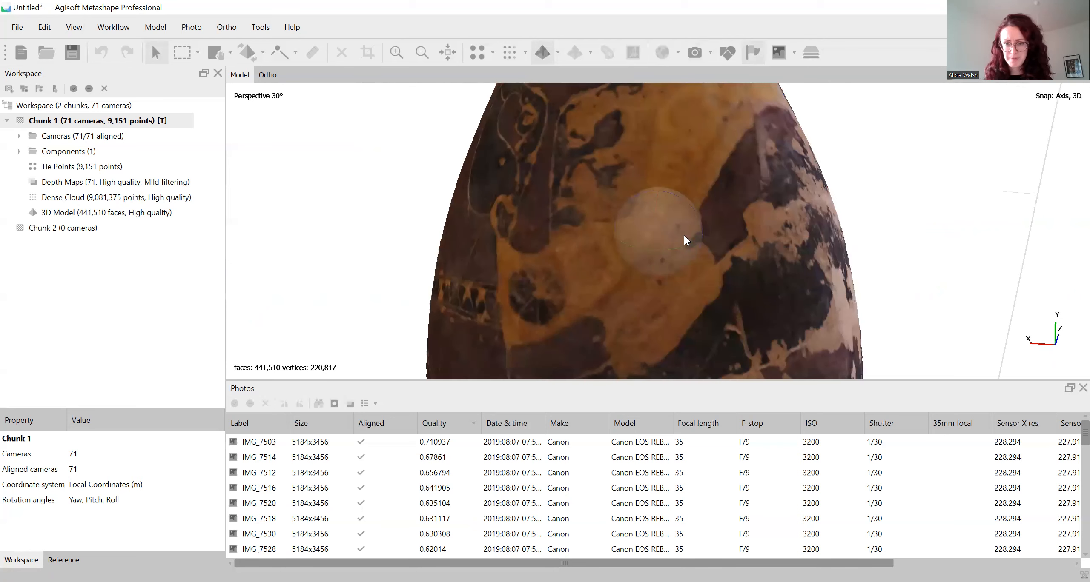
mouse_move(745, 199)
left_mouse_down()
mouse_move(760, 223)
mouse_move(719, 238)
mouse_move(723, 196)
left_mouse_up()
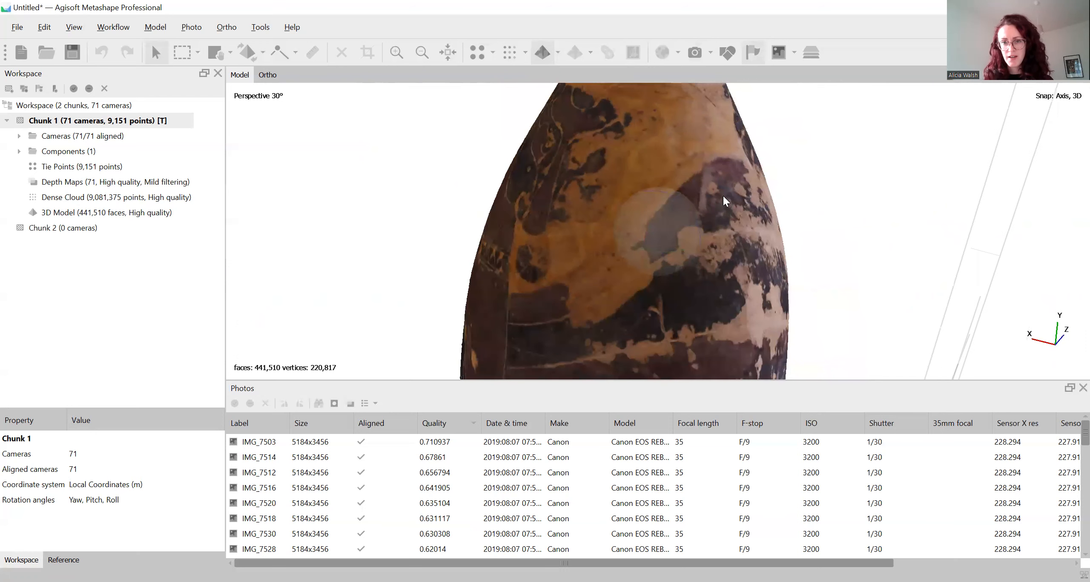
right_click(706, 189)
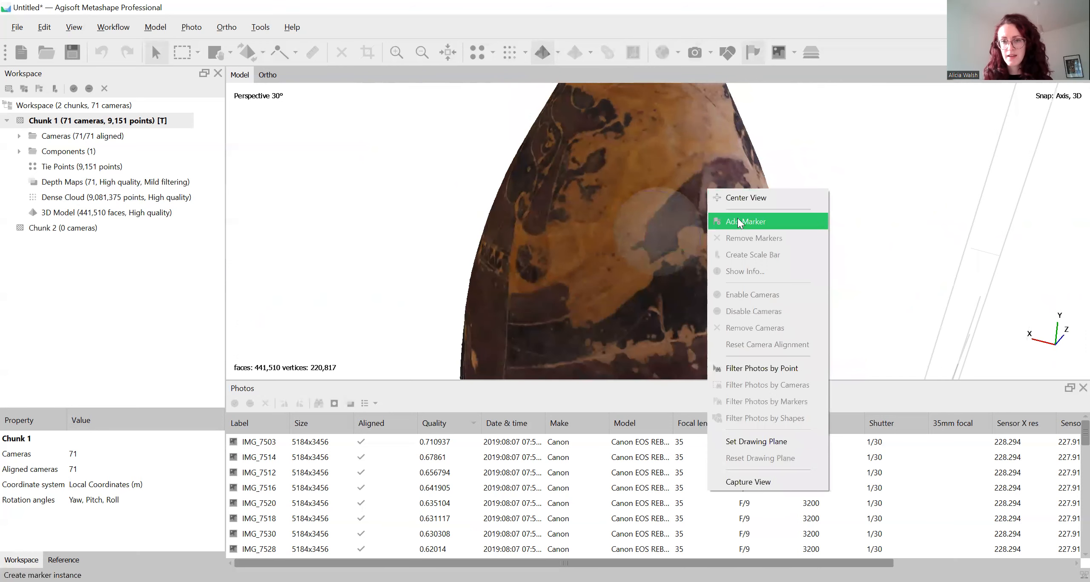
right_click(703, 166)
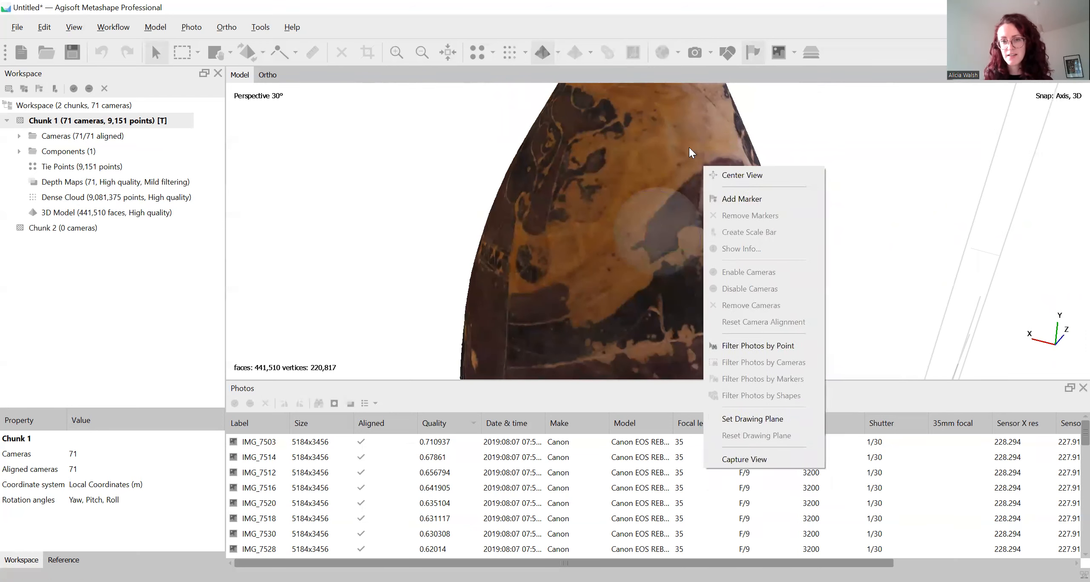
left_click(689, 147)
mouse_move(757, 212)
left_mouse_down()
mouse_move(709, 223)
mouse_move(717, 230)
mouse_move(701, 182)
left_mouse_up()
right_click(702, 177)
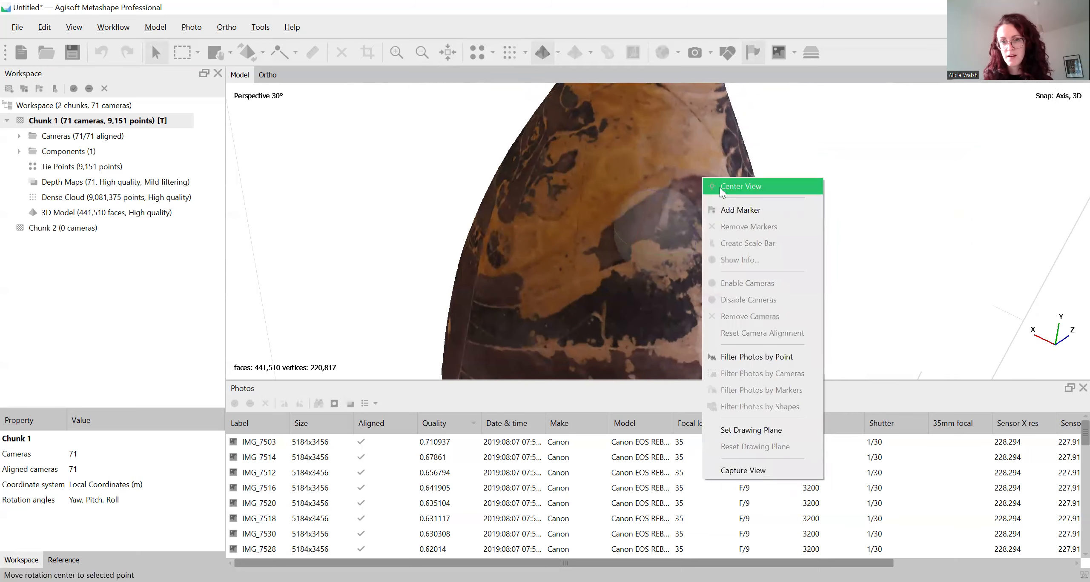
left_click(726, 208)
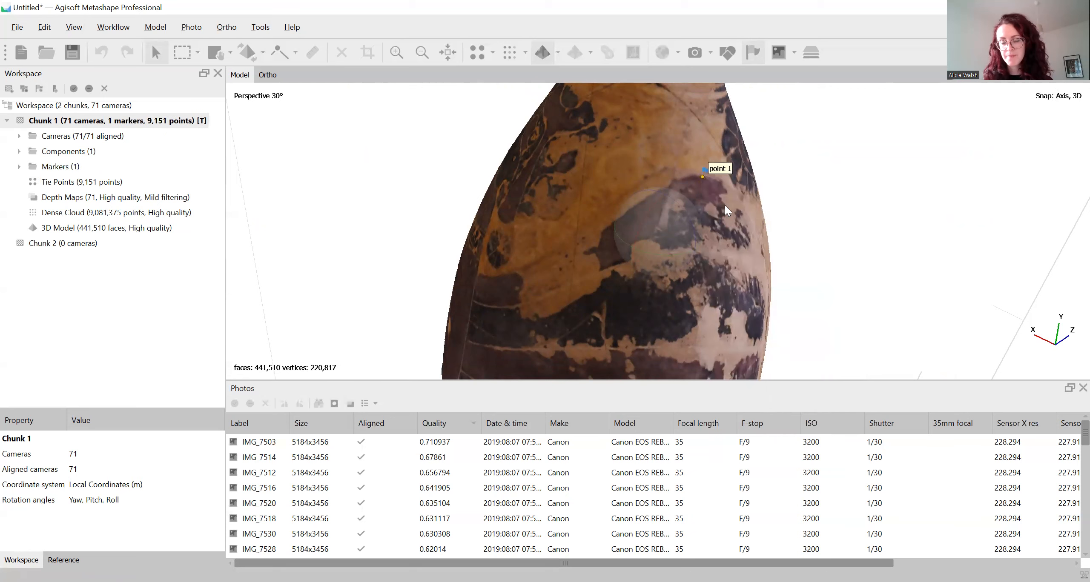
Toggle the marker display off and on, expand the chunk's Markers group and select point 1
mouse_move(728, 203)
left_mouse_down()
mouse_move(687, 232)
mouse_move(627, 211)
mouse_move(682, 281)
mouse_move(702, 213)
left_mouse_up()
left_click(753, 54)
left_click(753, 55)
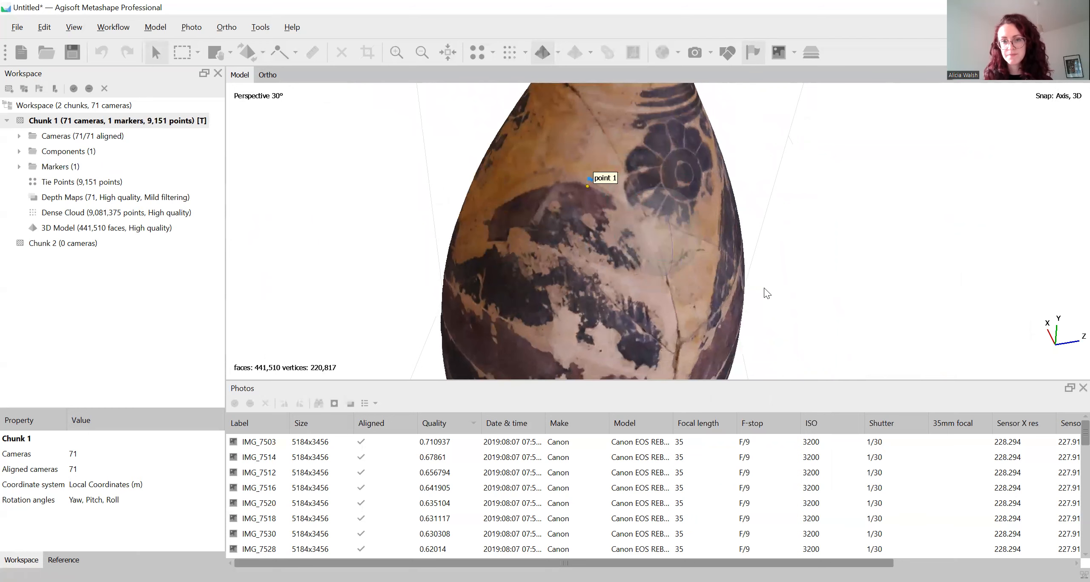
left_click_drag(765, 290, 756, 282)
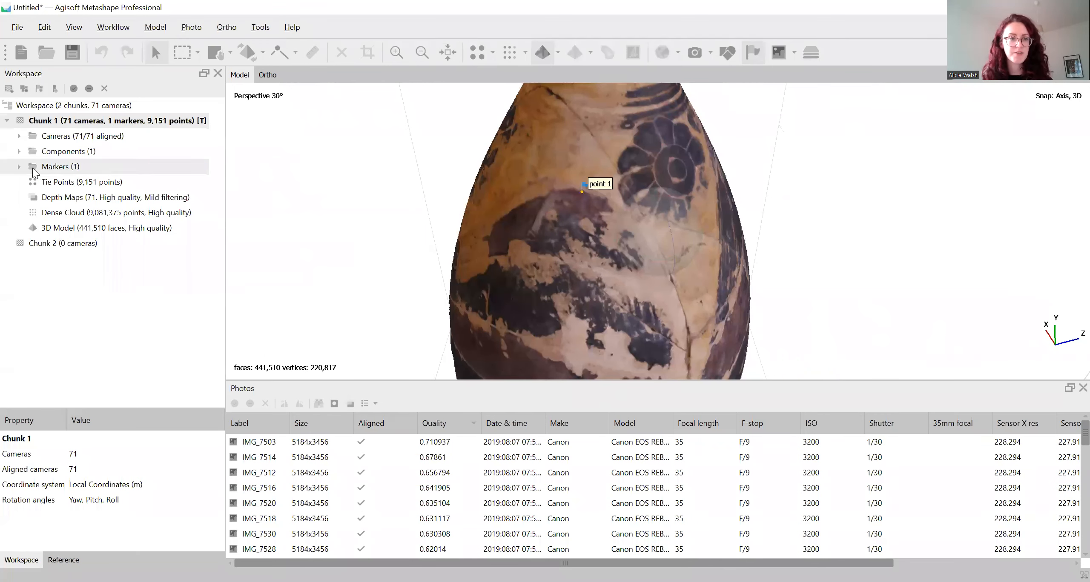
left_click(18, 167)
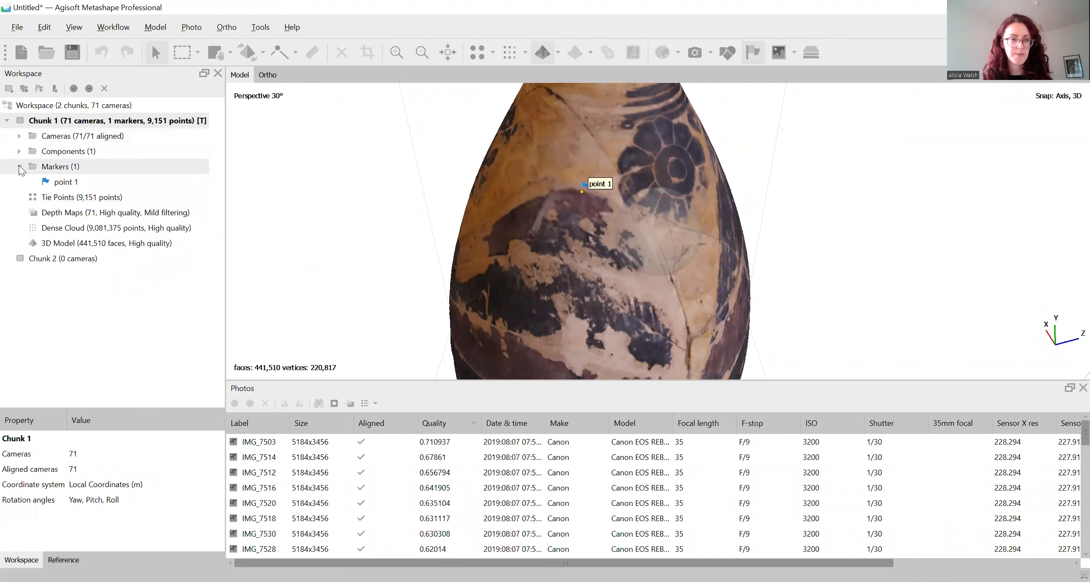
left_click(65, 181)
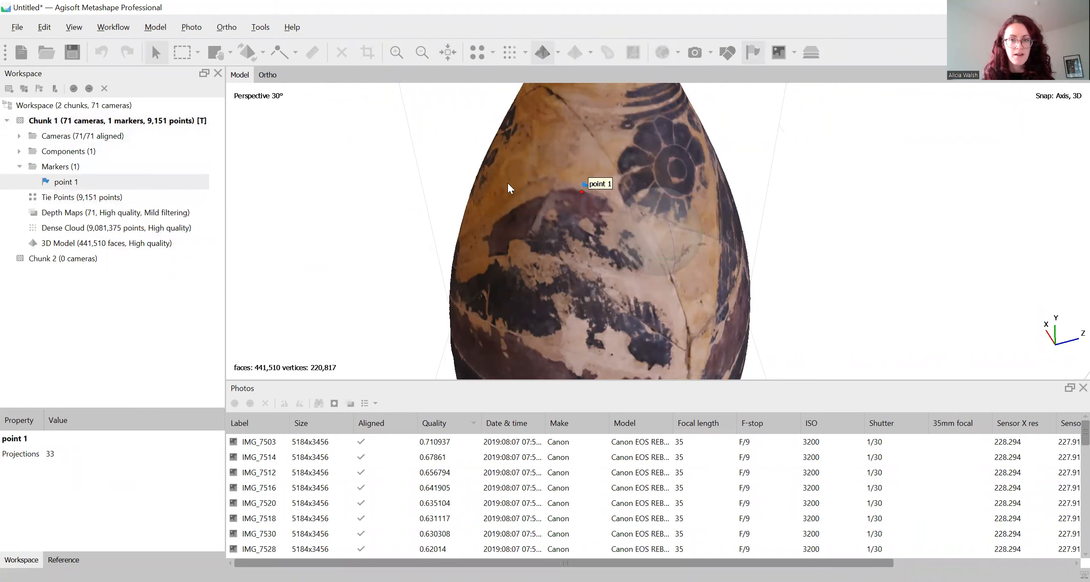
Add a second marker at the centre of the dark rosette on the vase's shoulder
mouse_move(676, 238)
left_mouse_down()
mouse_move(661, 253)
mouse_move(600, 144)
mouse_move(630, 190)
mouse_move(770, 242)
left_mouse_up()
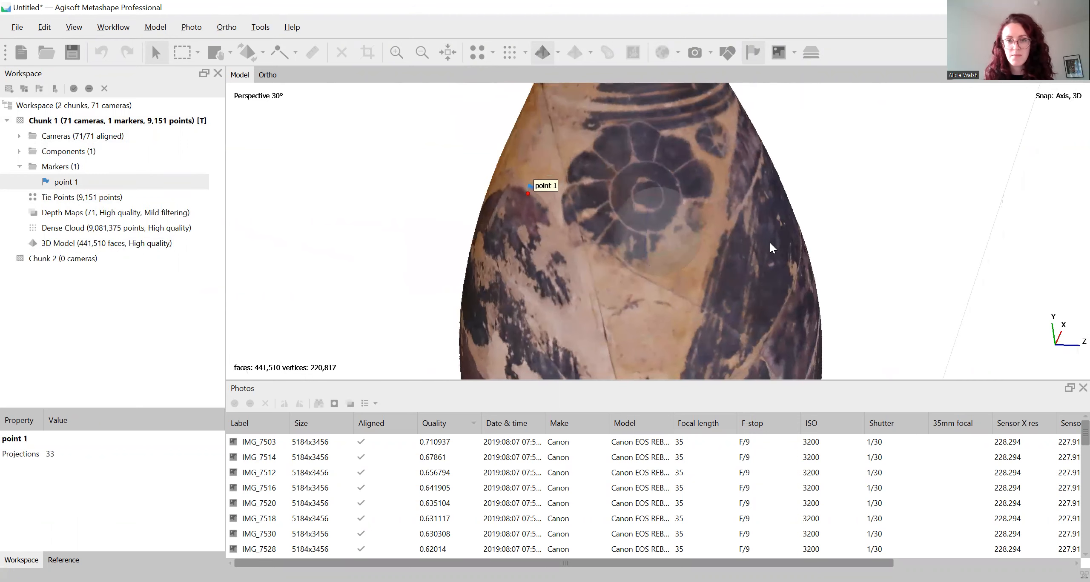
right_click(639, 204)
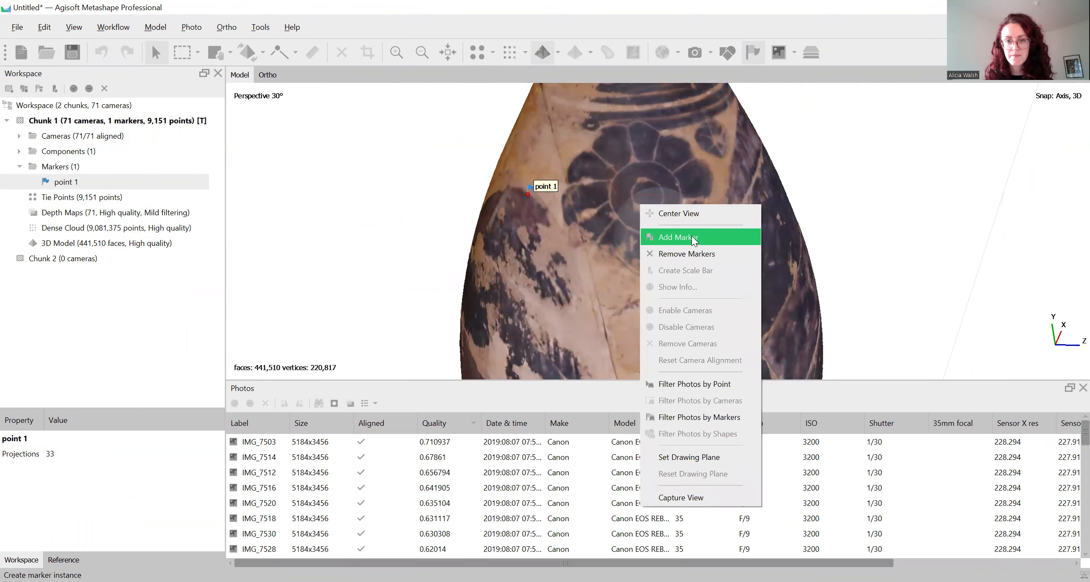
left_click(692, 236)
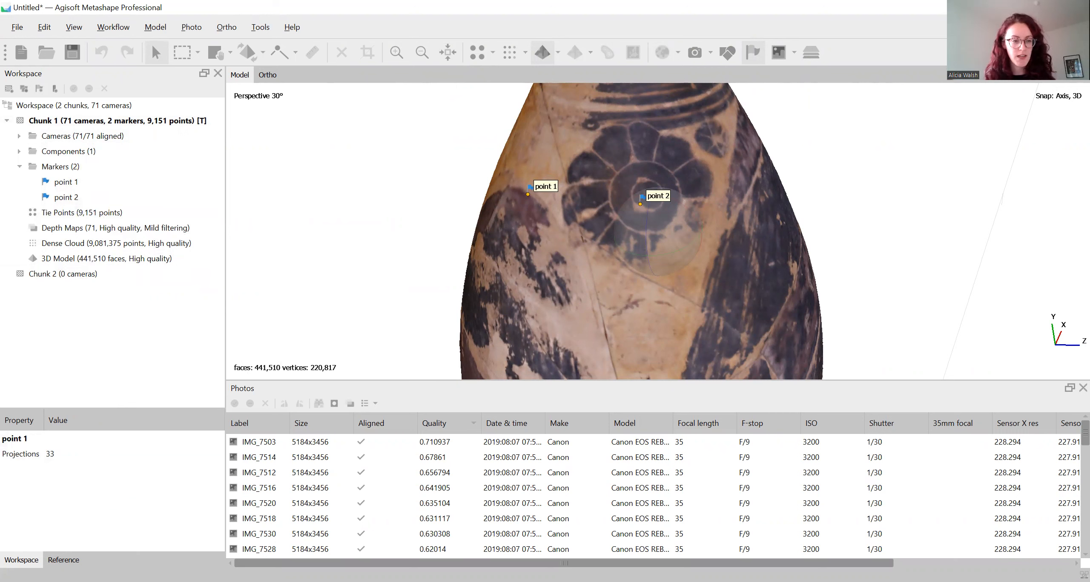
Create a scale bar between markers point 1 and point 2 from the reference data
left_click(63, 560)
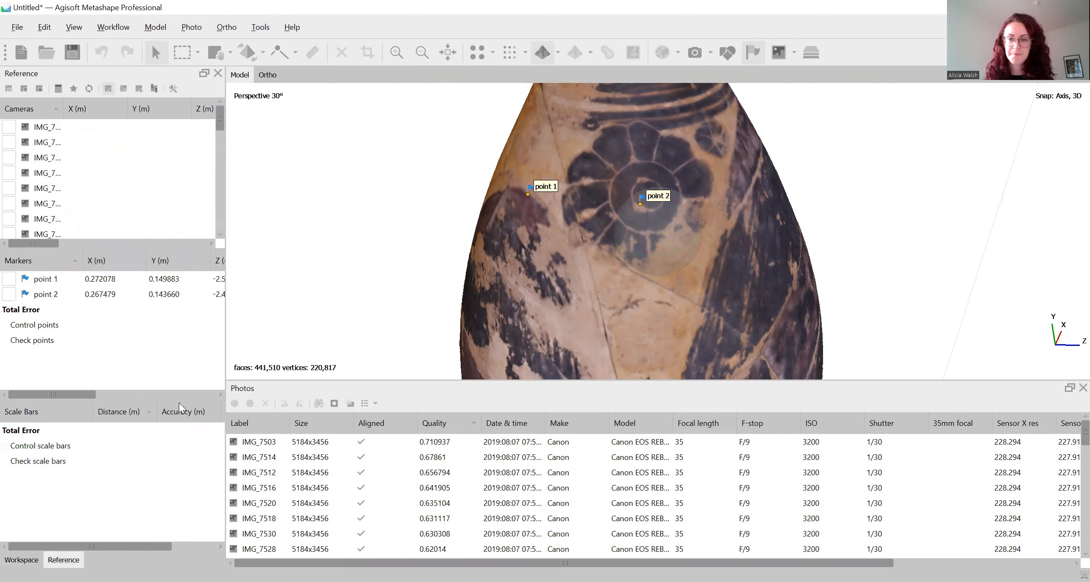
right_click(51, 294)
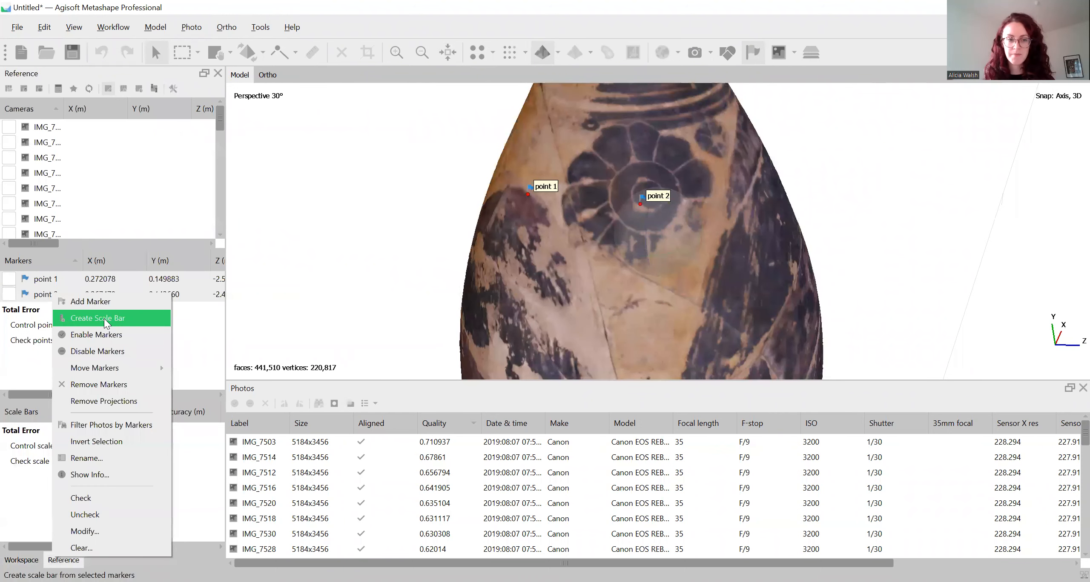
left_click(104, 318)
left_click_drag(442, 362, 507, 202)
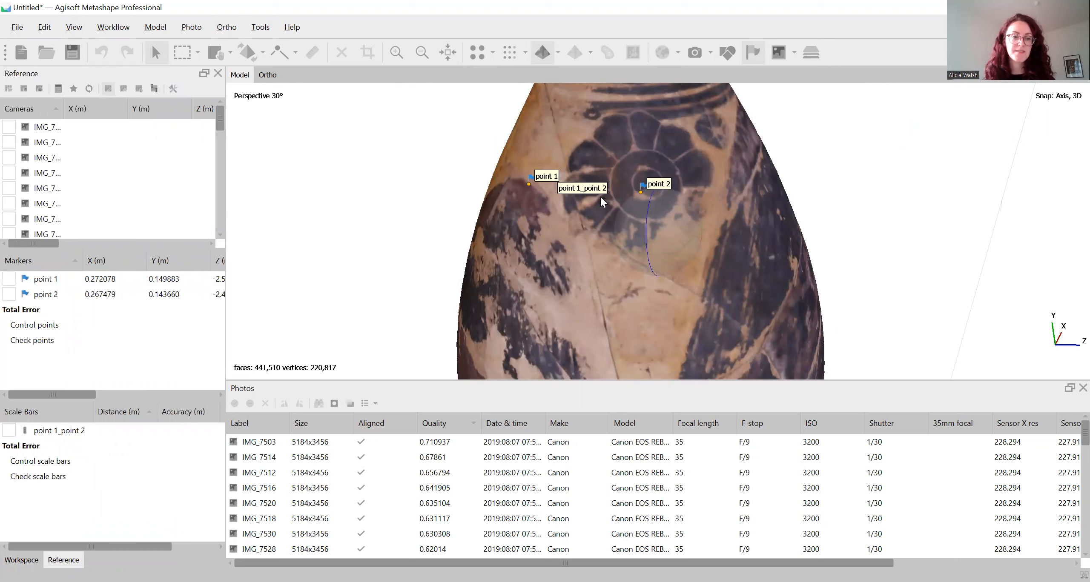
Open the distance value of scale bar point 1_point 2 for editing and leave it without entering anything
double_click(131, 429)
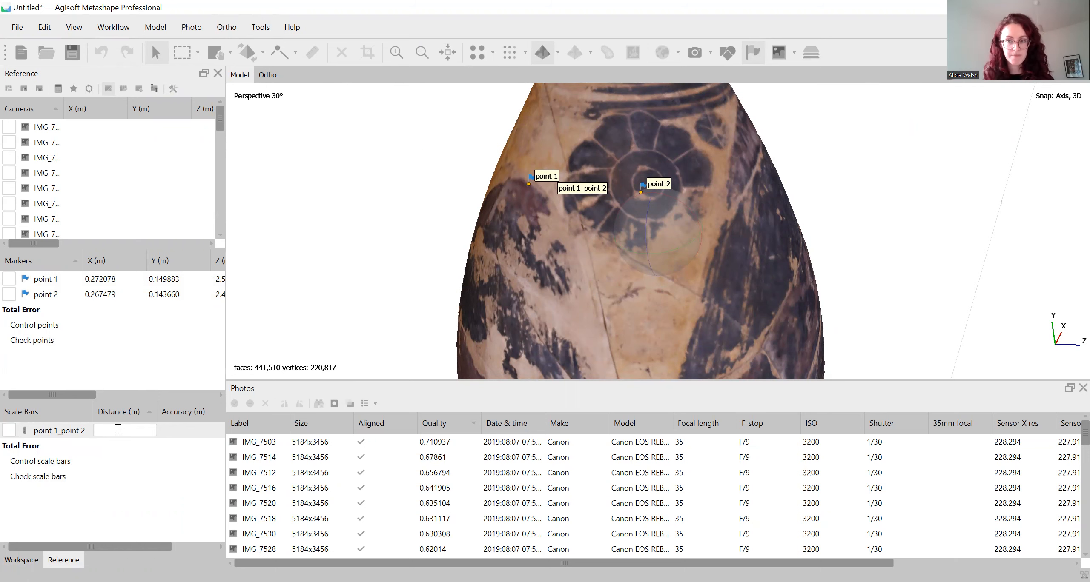
left_click(144, 468)
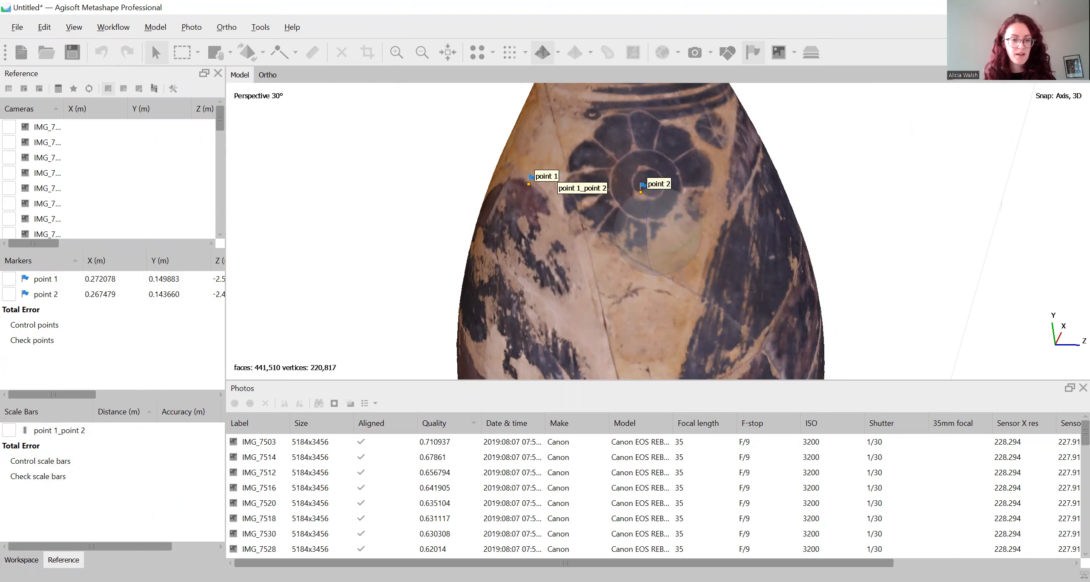
left_click(22, 560)
left_click(63, 560)
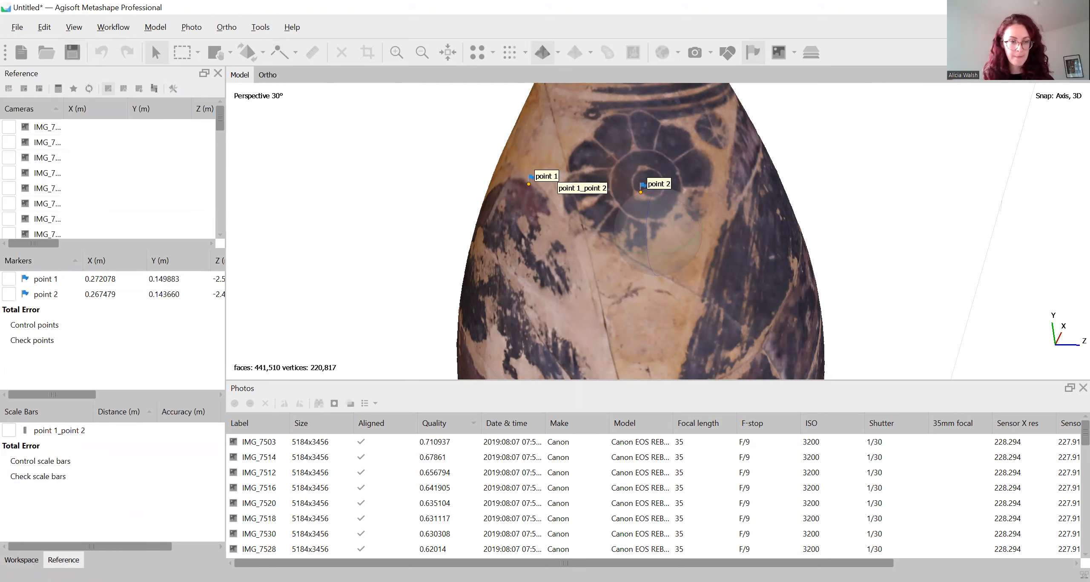
Return to the workspace tree and view the whole vase with its markers and scale bar
left_click(21, 560)
scroll(530, 199, "down", 5)
left_click_drag(649, 271, 701, 245)
scroll(737, 218, "down", 4)
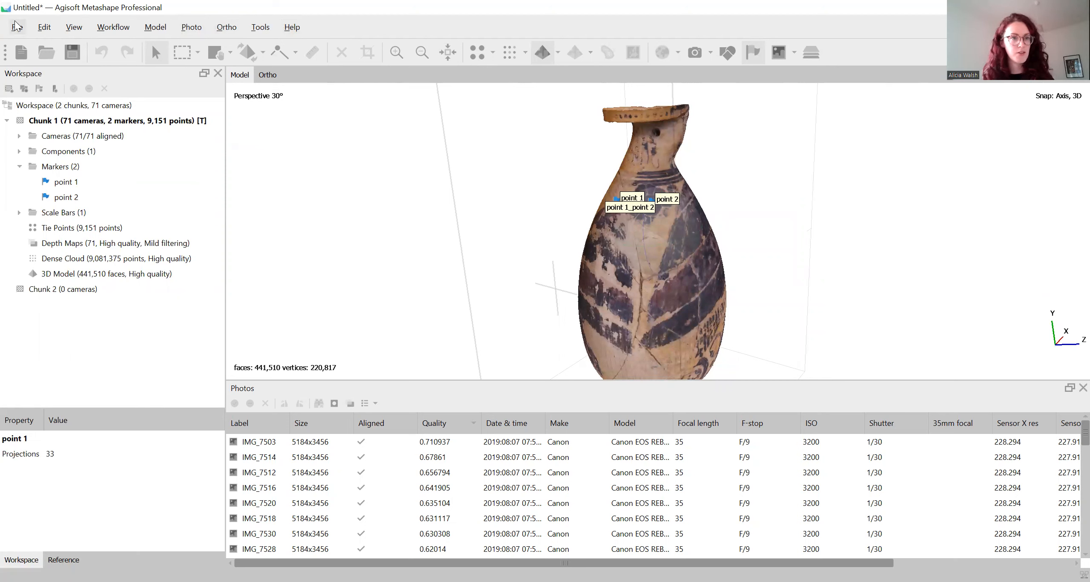
left_click(113, 28)
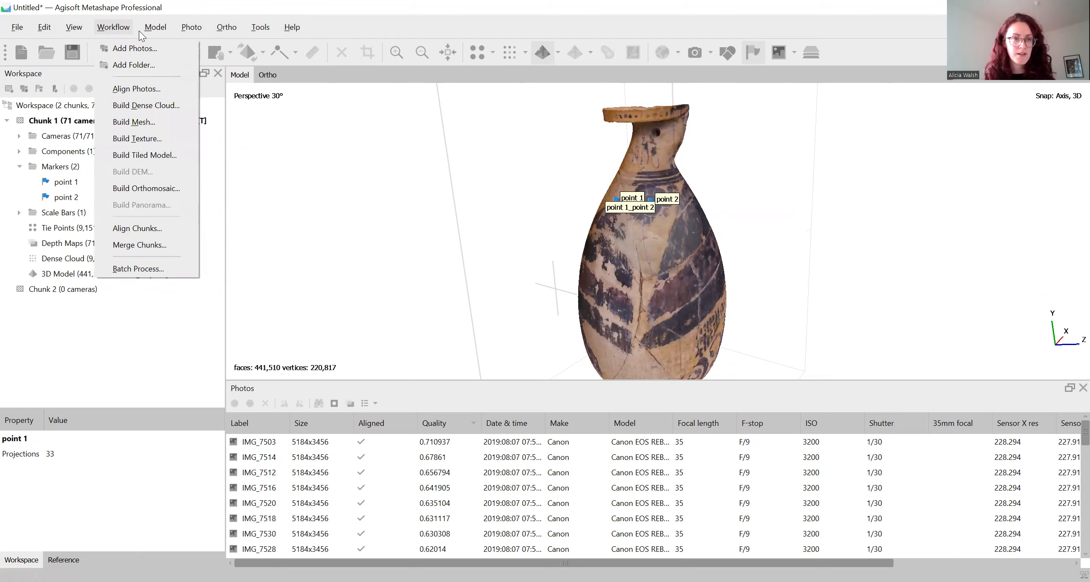
mouse_move(151, 33)
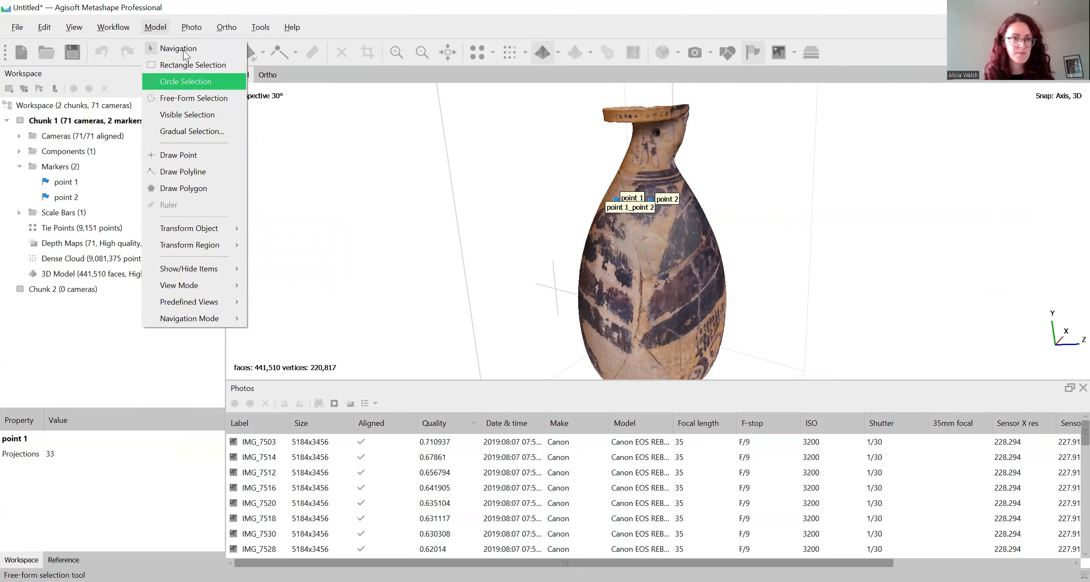
mouse_move(186, 30)
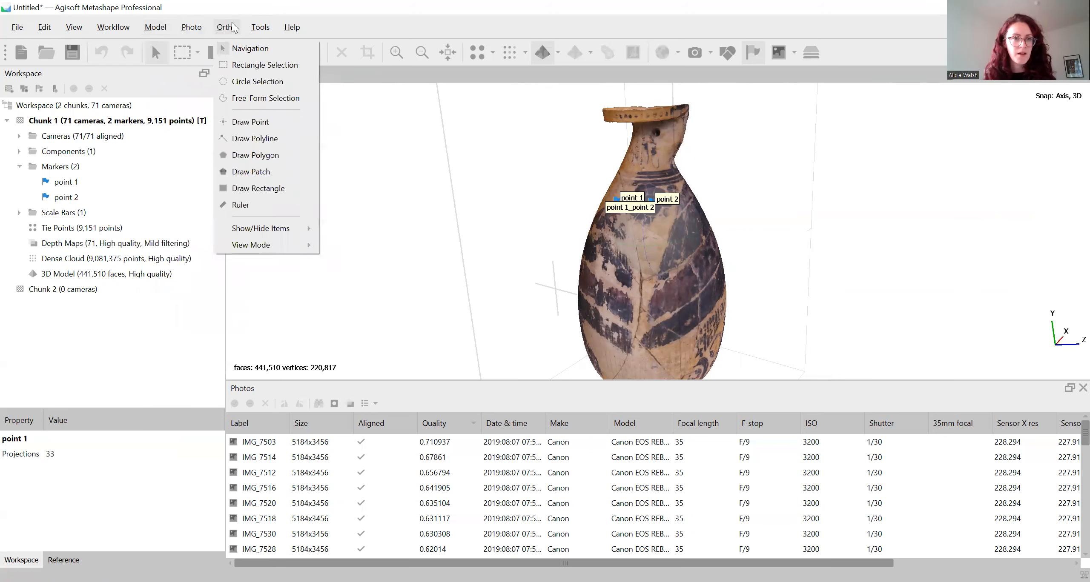
mouse_move(257, 34)
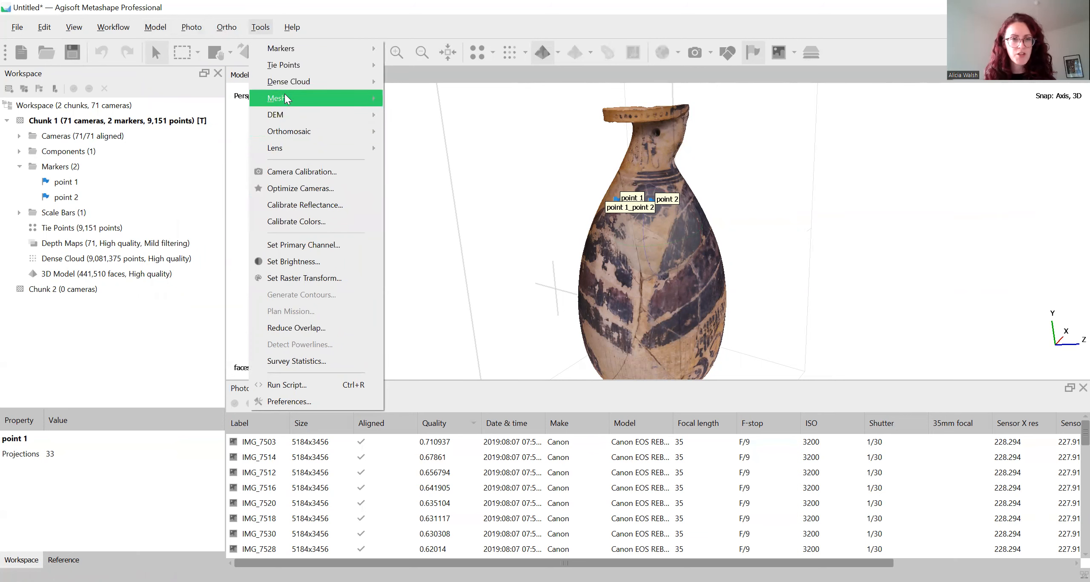
mouse_move(350, 100)
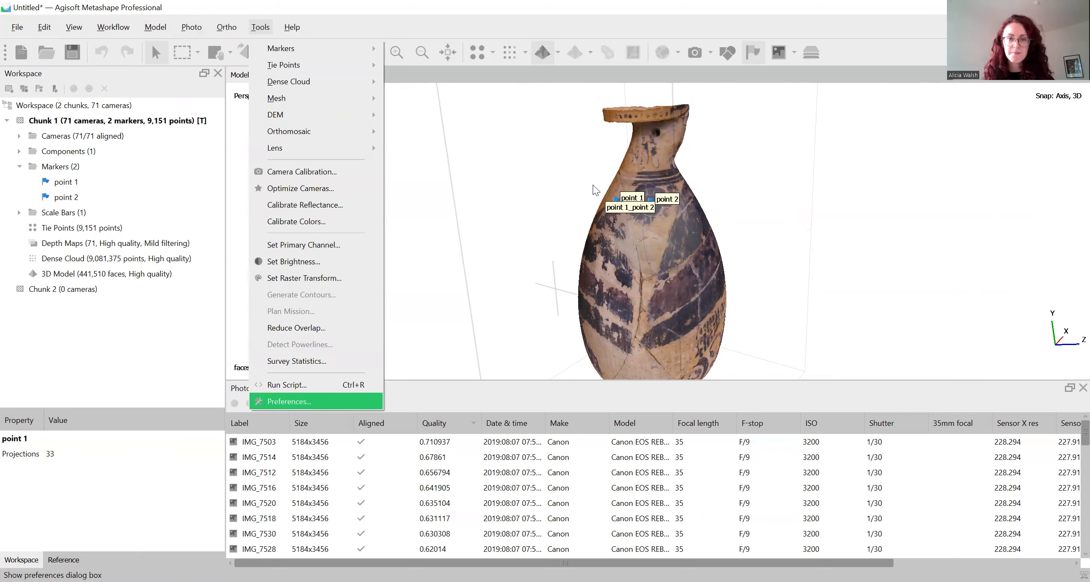
Review the General and GPU preferences, including the enabled GPU devices, and cancel without changing anything
left_click(287, 401)
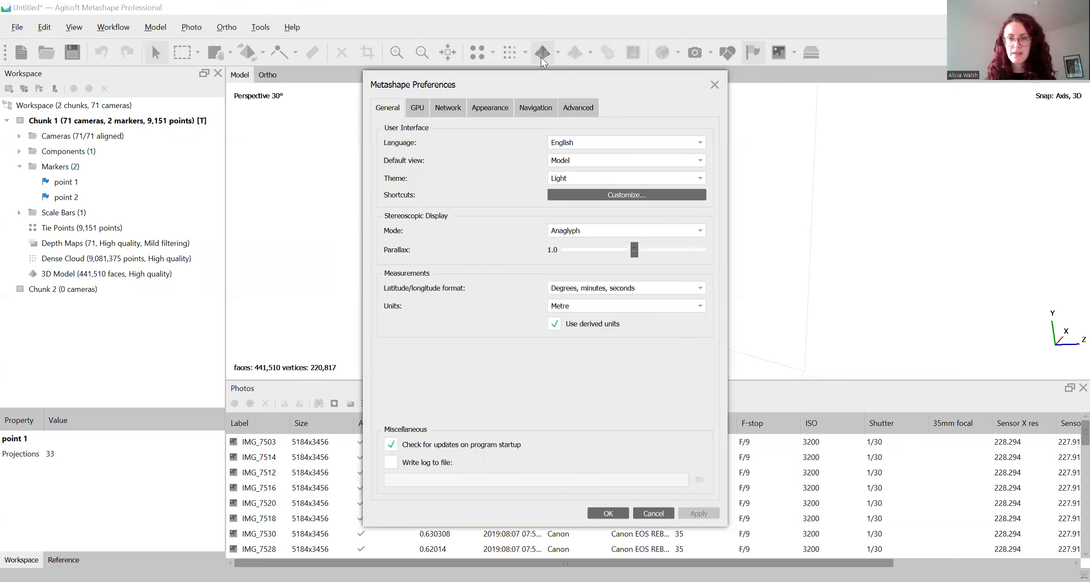
left_click_drag(545, 83, 554, 58)
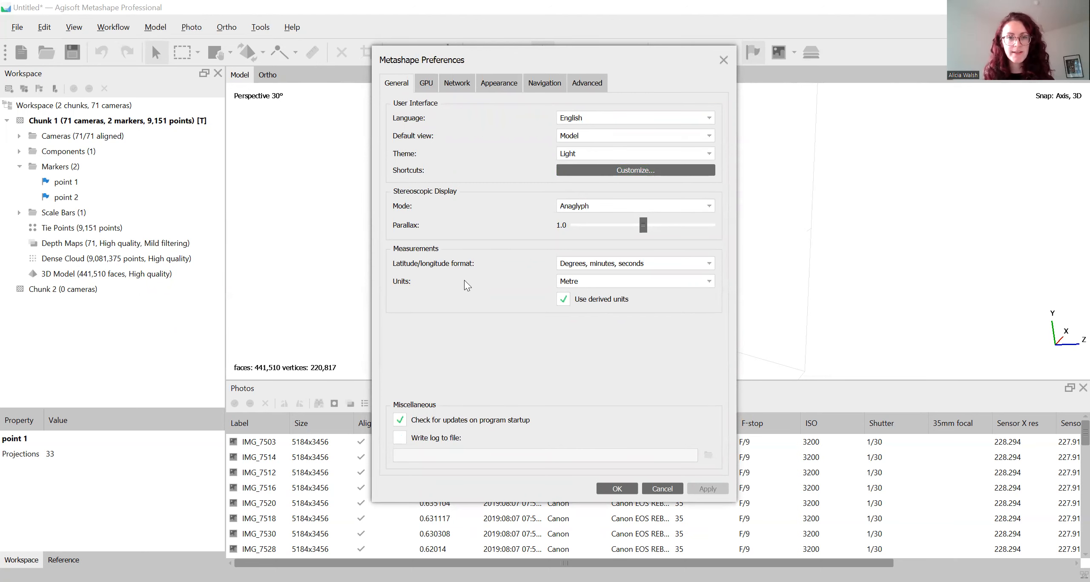
left_click(426, 83)
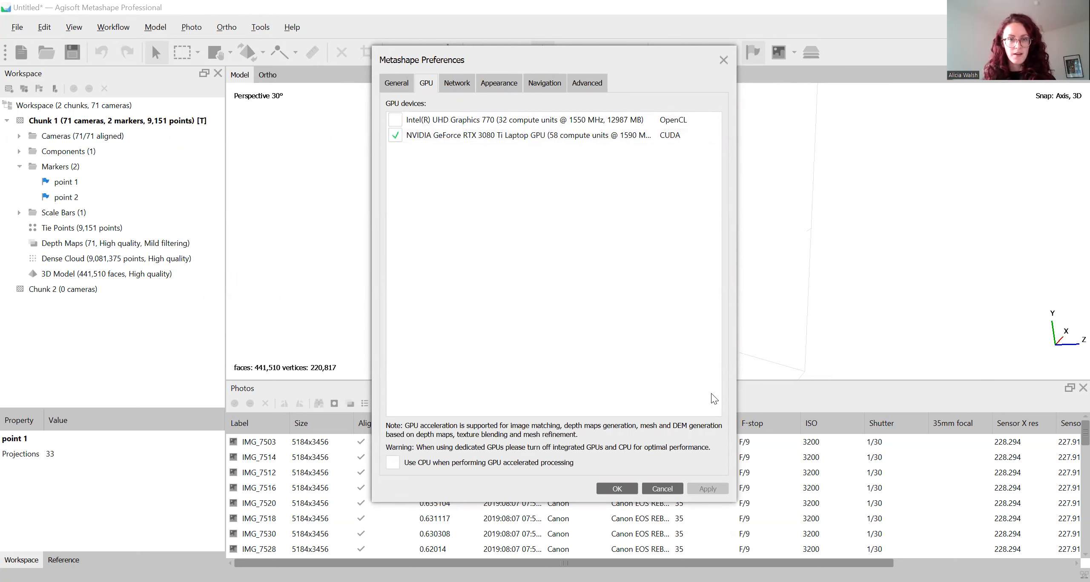
left_click(664, 491)
left_click_drag(720, 223, 694, 240)
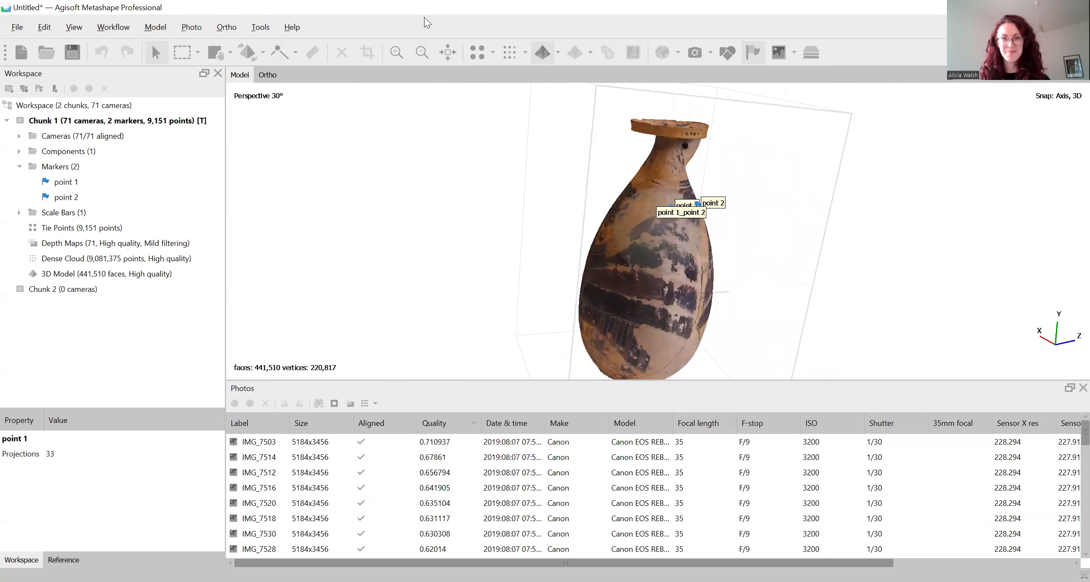